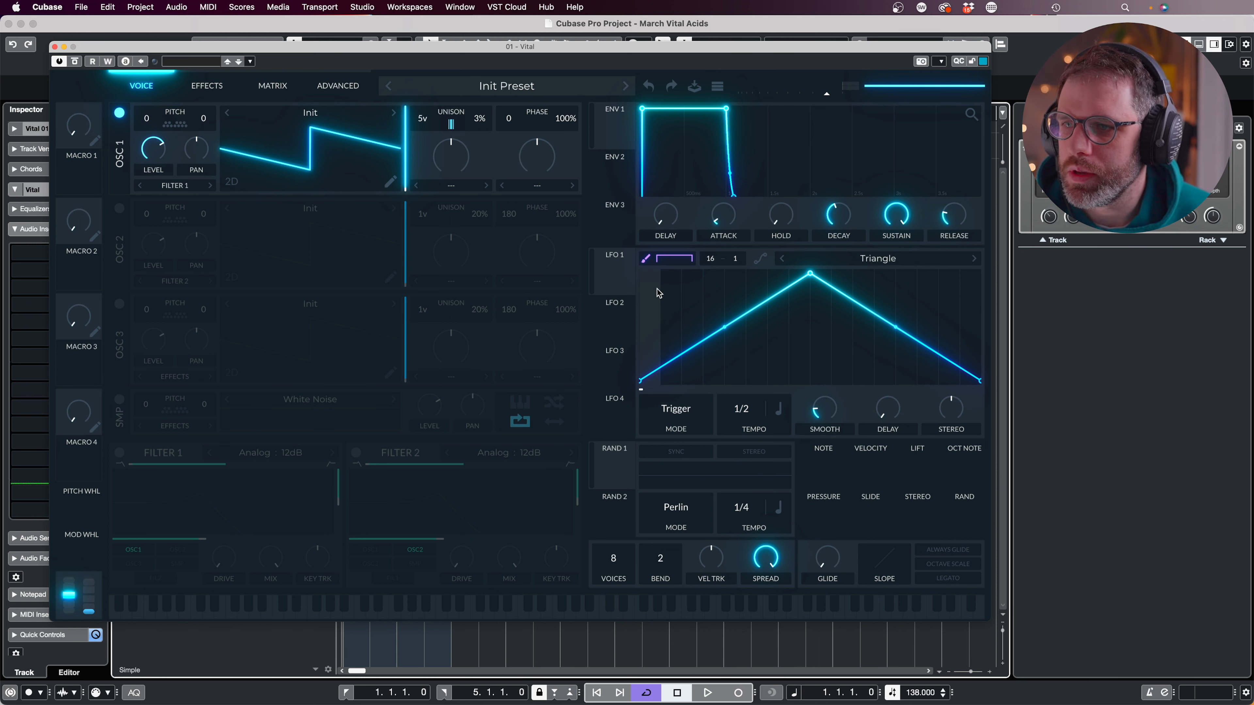
Turn on Filter 1 and set its type to Digital 24dB.
key(space)
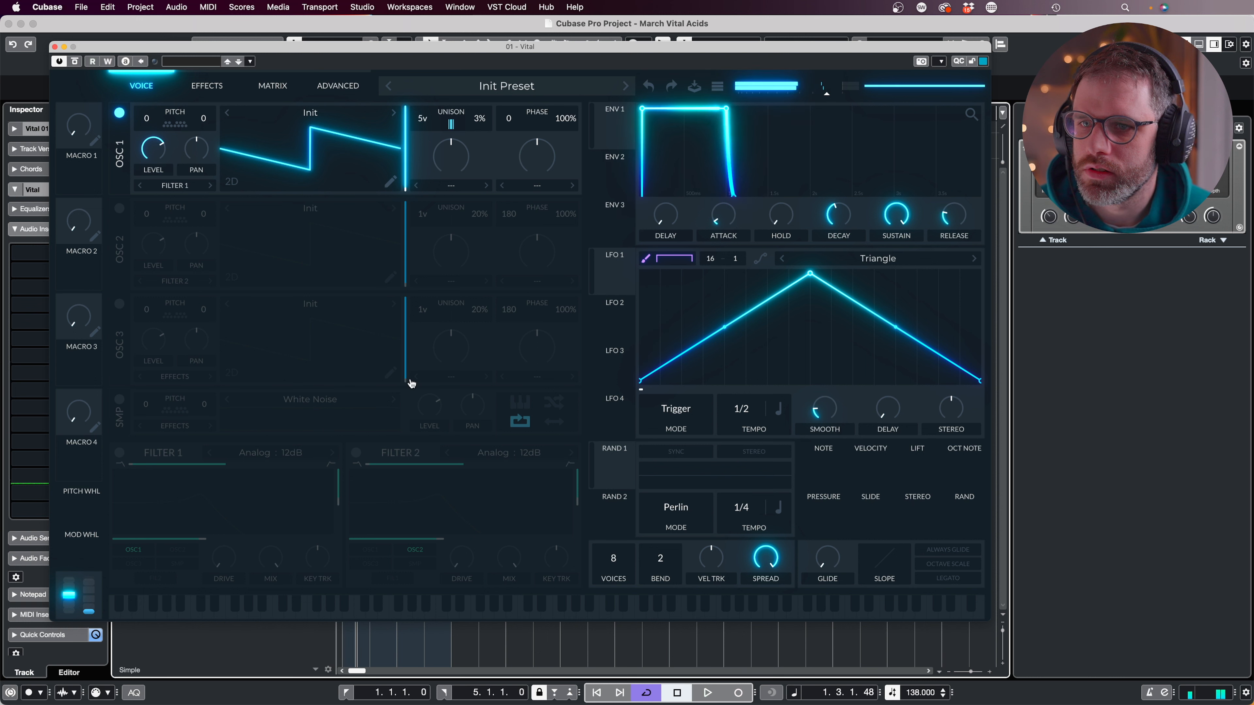
click(119, 452)
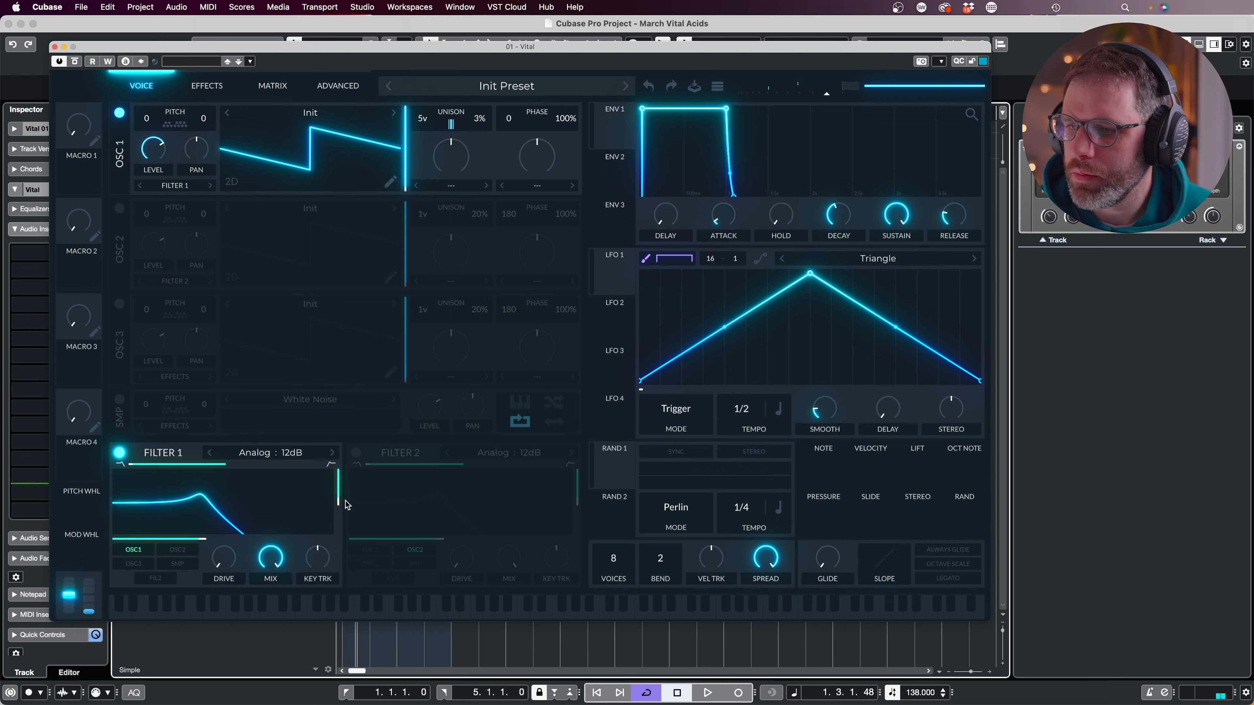
click(318, 455)
click(375, 518)
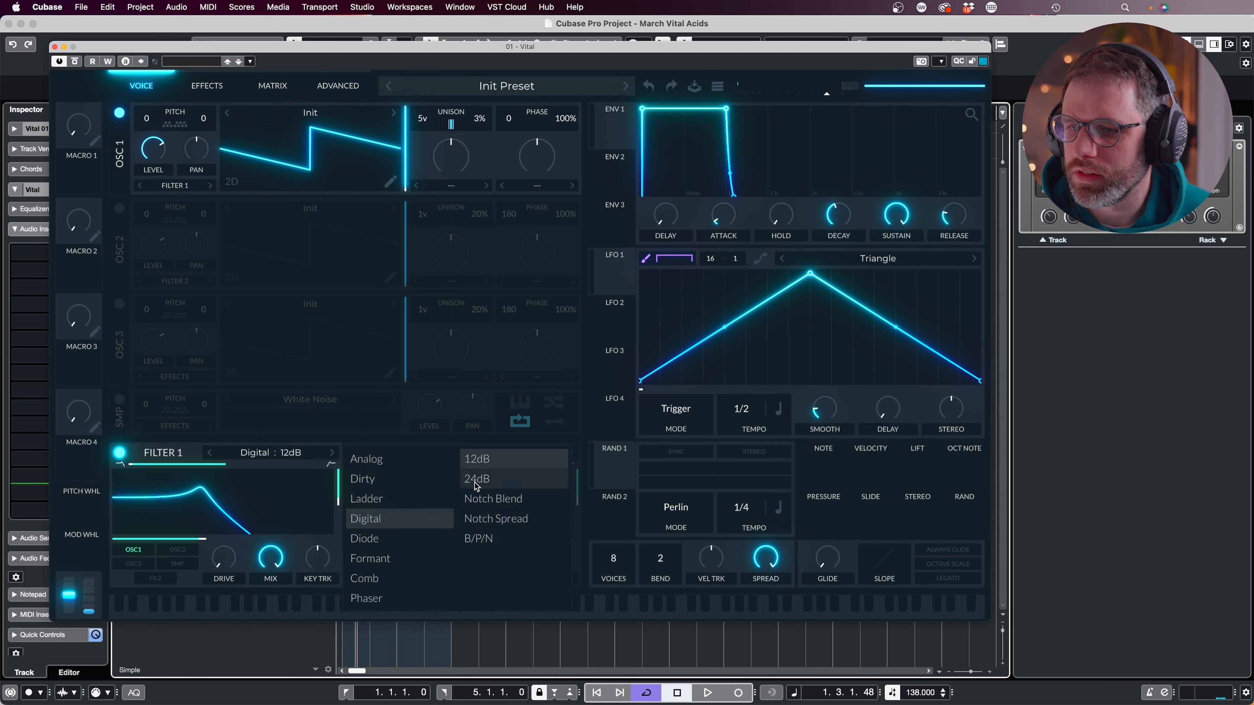
click(486, 478)
Lower Filter 1's resonance to 16.35% and raise its drive while the loop plays.
click(279, 502)
drag(338, 501, 337, 526)
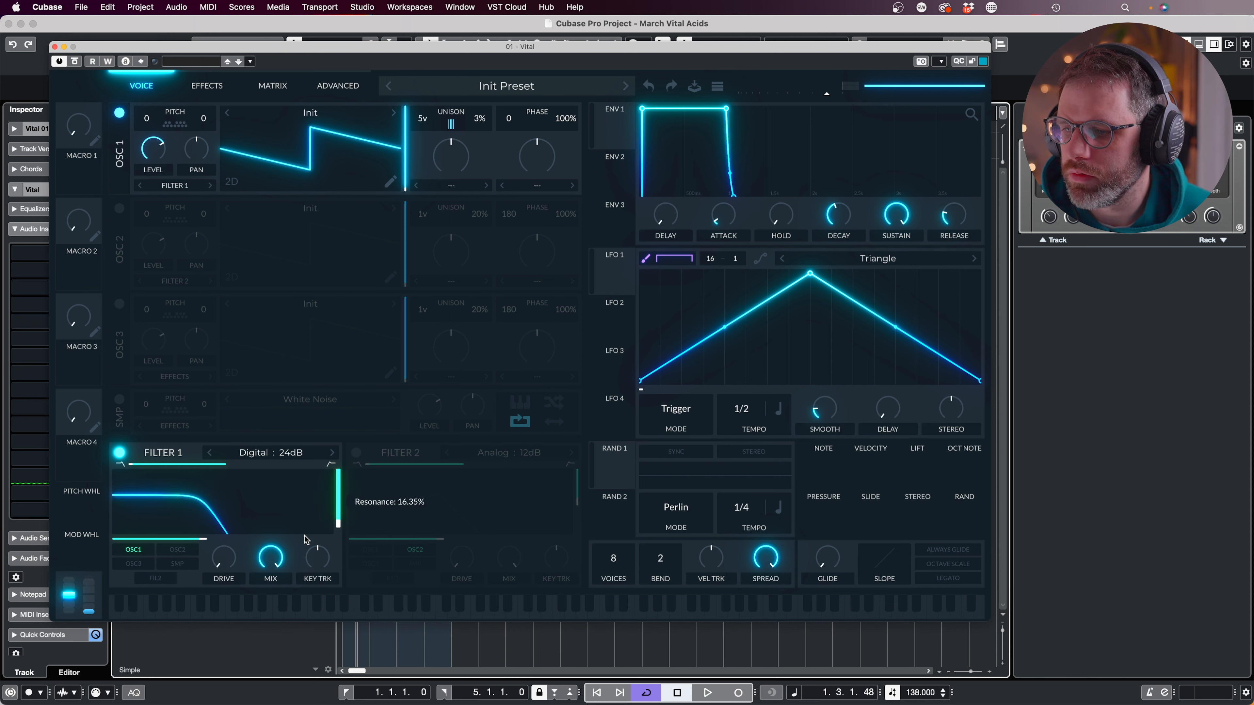
key(space)
drag(230, 505, 235, 491)
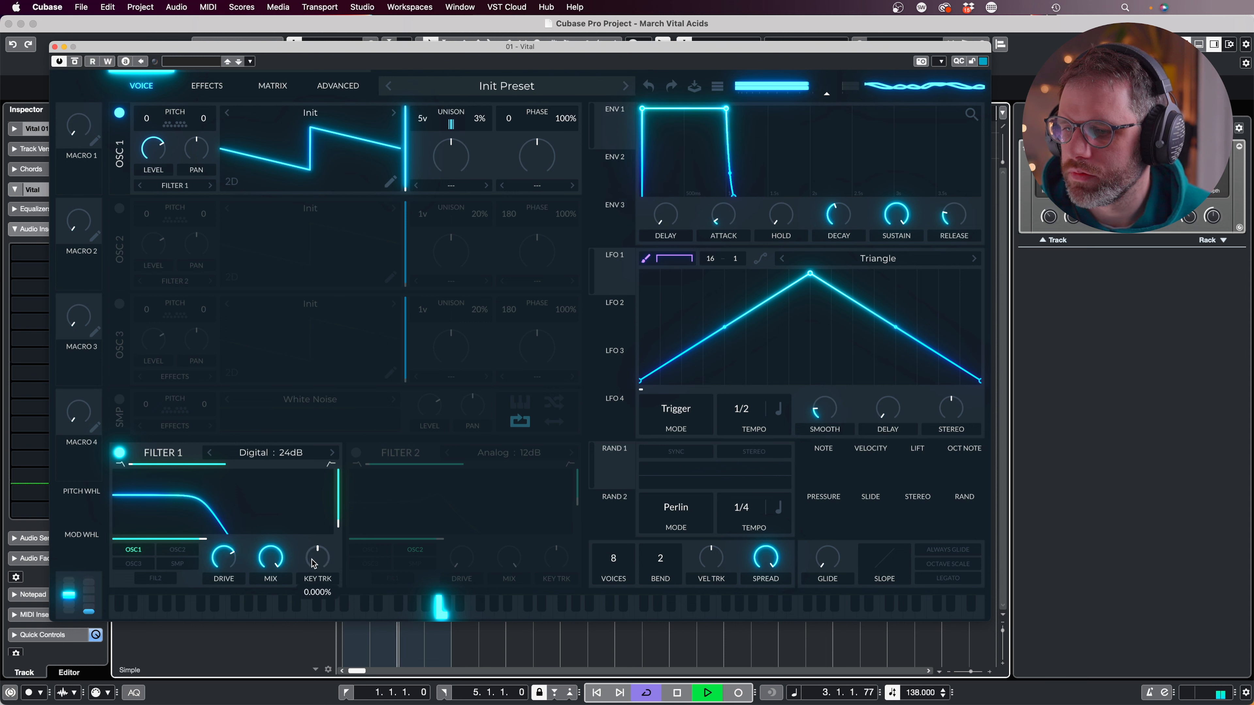
Add slight key tracking to Filter 1, tune its cutoff to about 295.7 Hz and raise its resonance to a sharp peak during playback.
drag(316, 563, 314, 558)
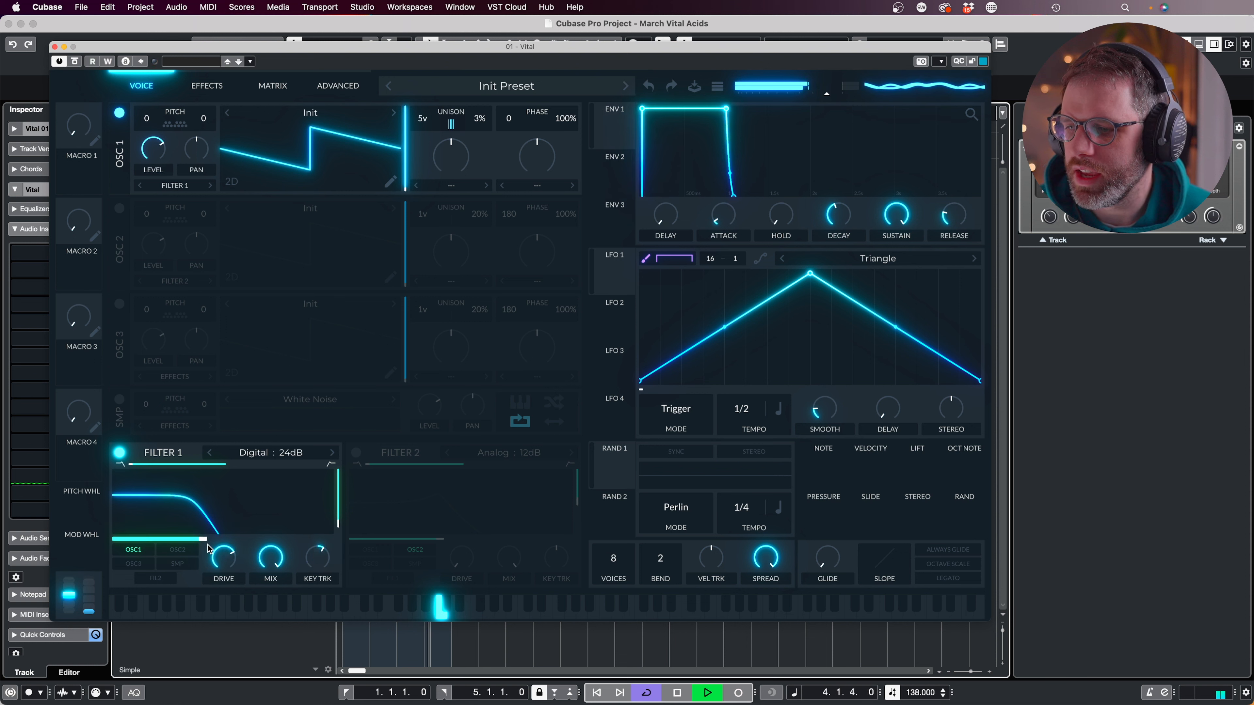
drag(206, 539, 210, 543)
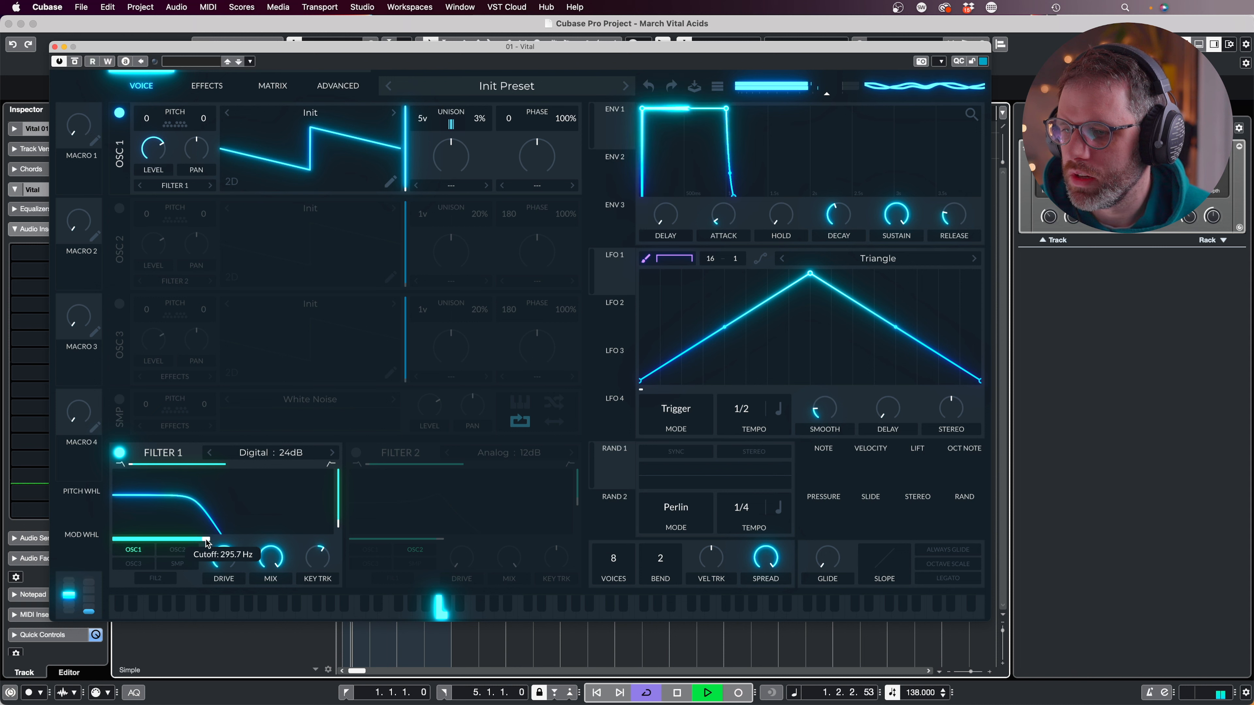
drag(339, 518, 334, 490)
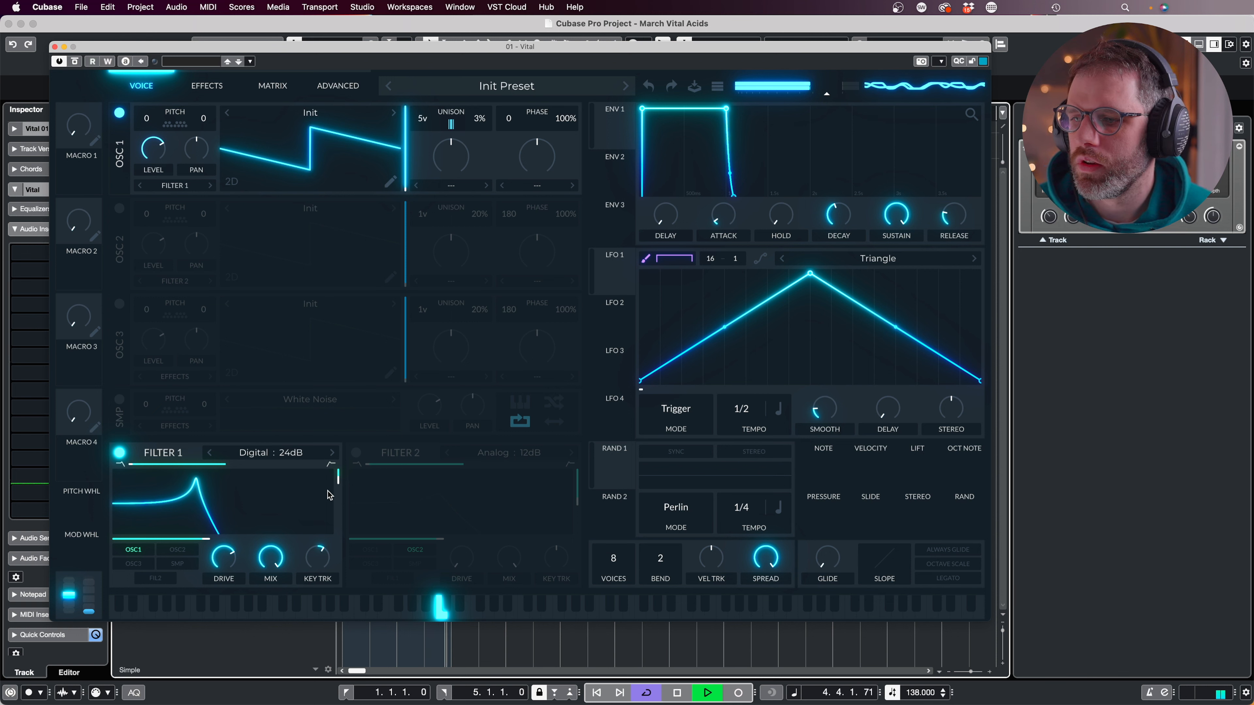
key(space)
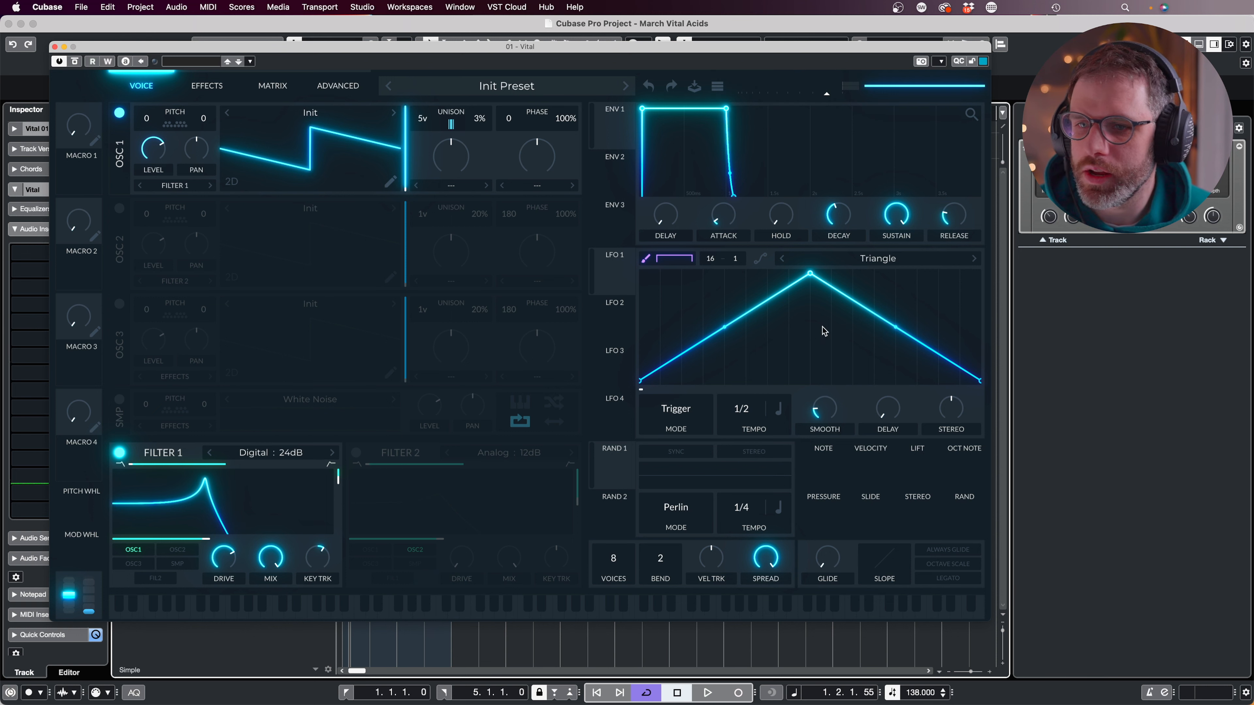
Lower oscillator 1's level to zero and assign LFO 1 to modulate it.
click(663, 261)
click(656, 275)
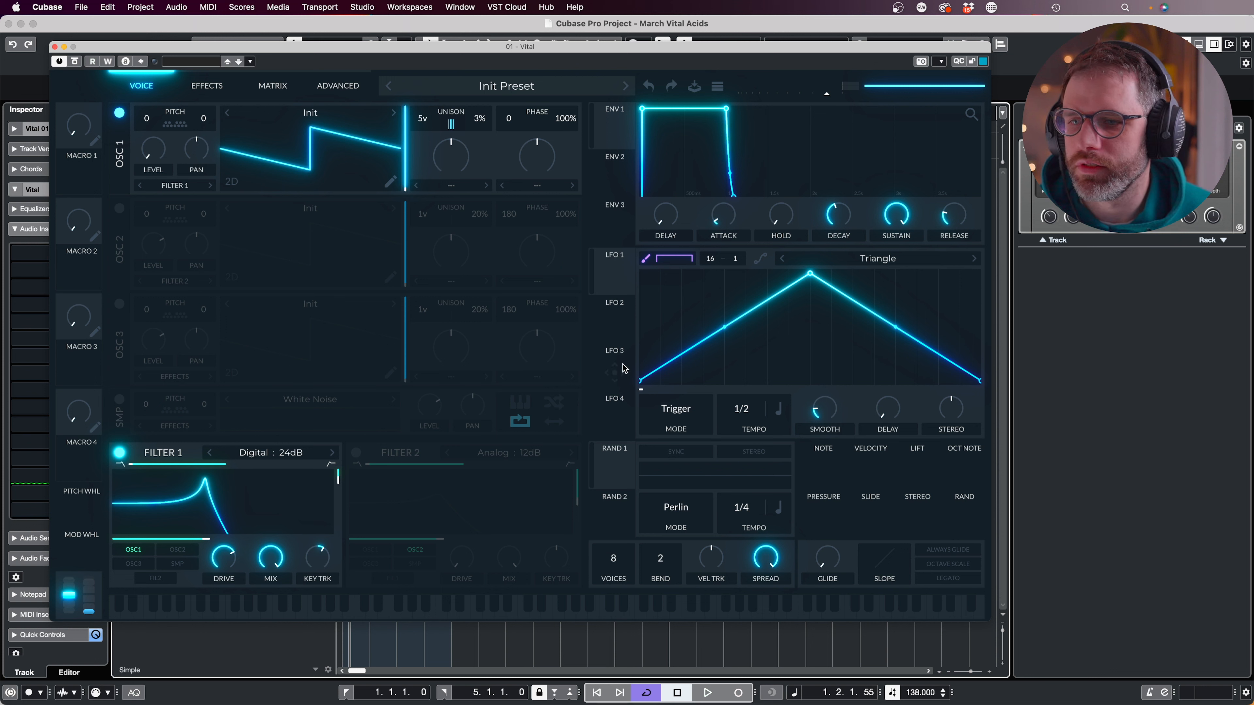
drag(615, 276, 153, 148)
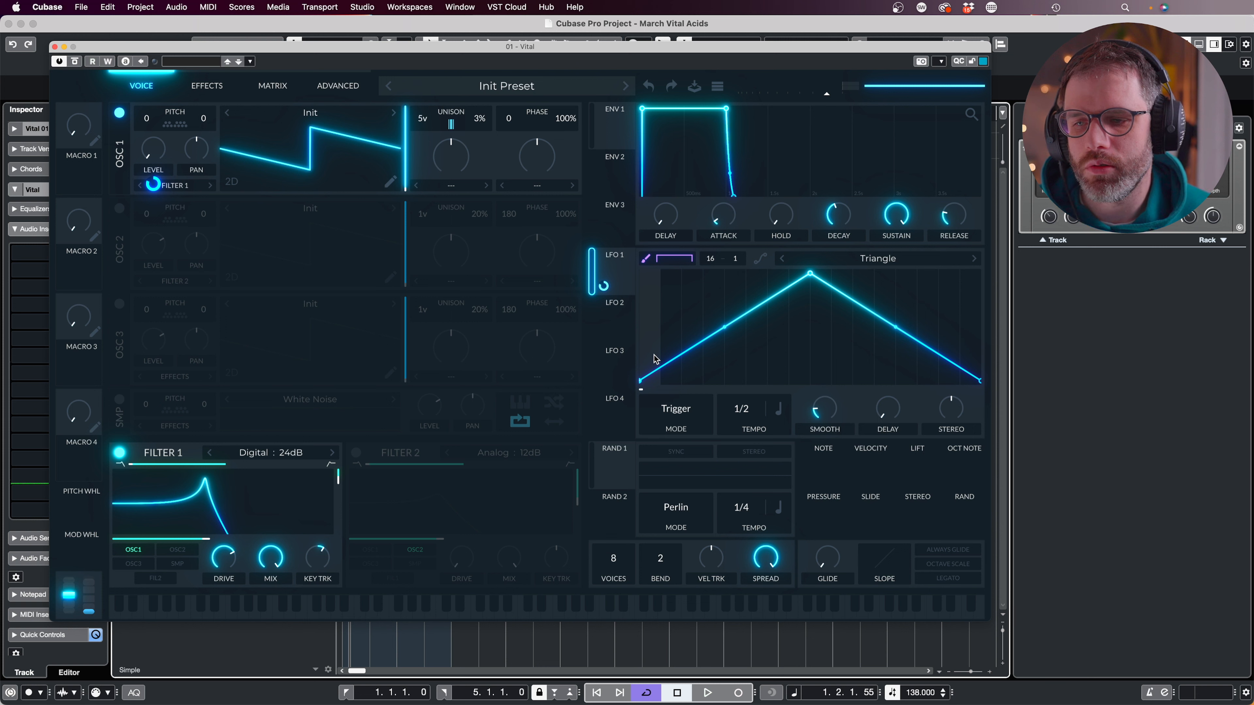
Draw a 16-step gate pattern in LFO 1, mixing silent and full-height steps with two slightly lowered ones.
drag(649, 382, 997, 451)
drag(692, 271, 714, 305)
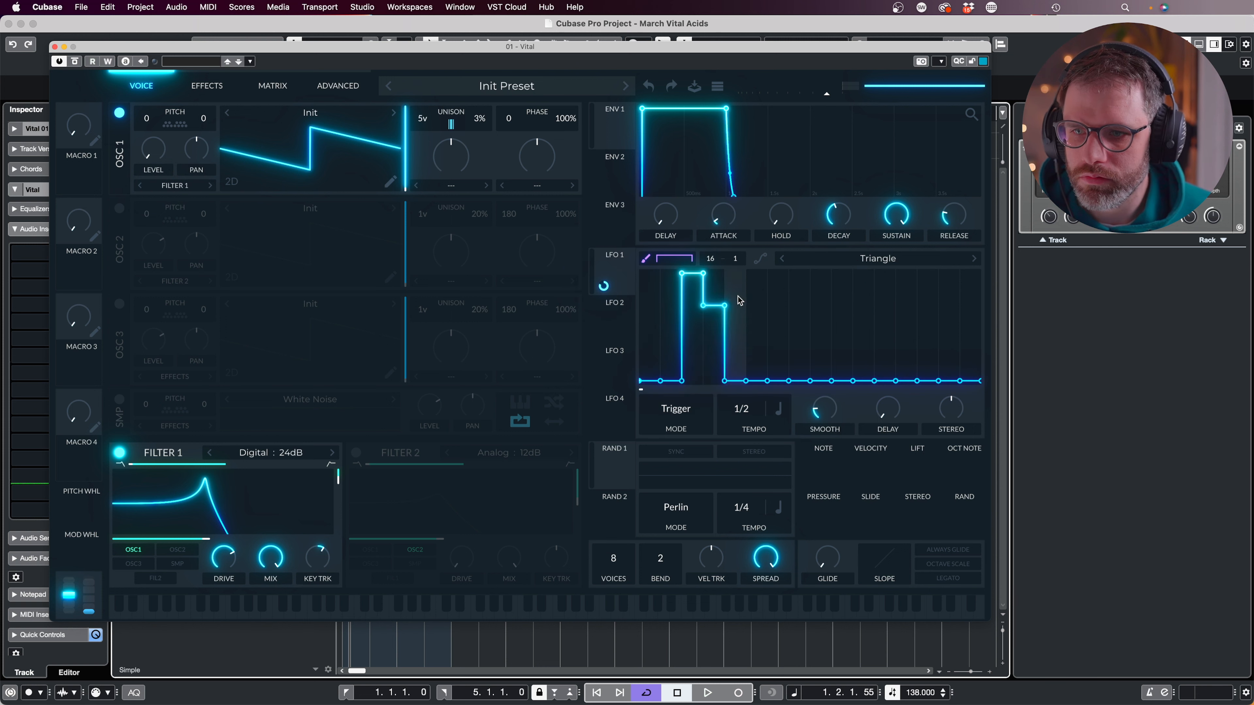
click(735, 273)
click(778, 273)
click(863, 272)
click(907, 272)
drag(928, 272, 949, 308)
Set LFO 1's smoothing to its minimum and audition the gated rhythm.
drag(824, 409, 828, 485)
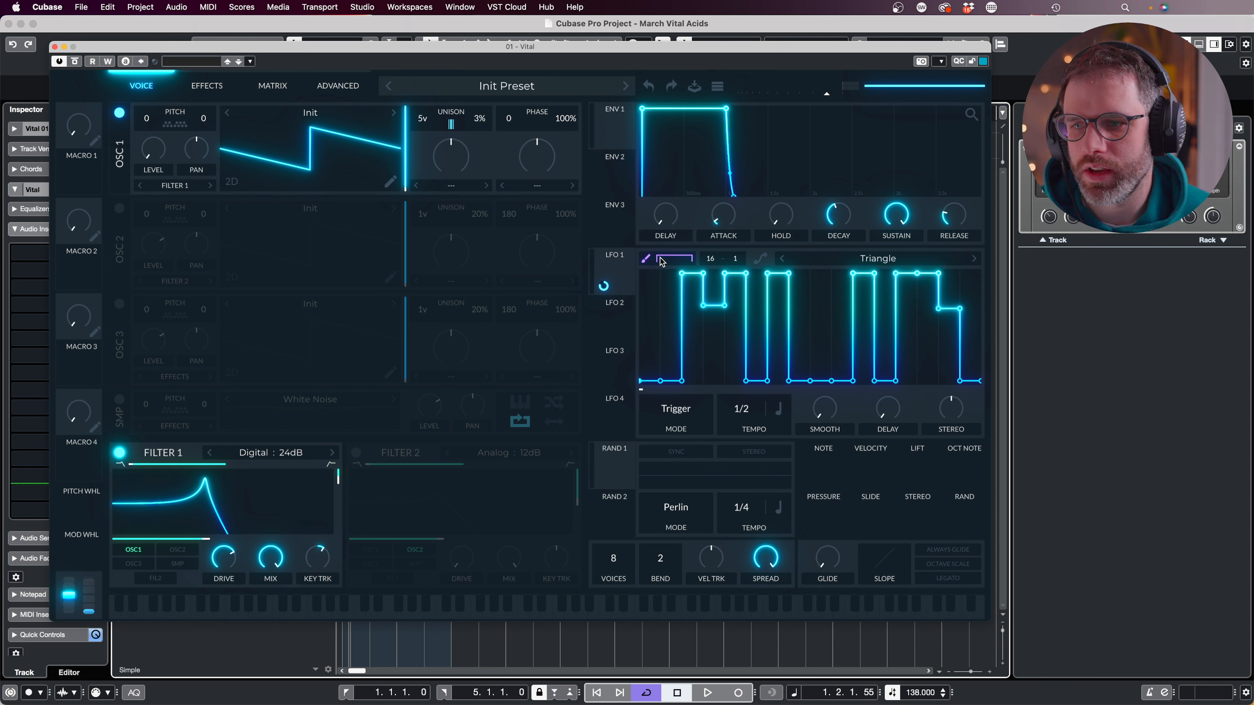
key(space)
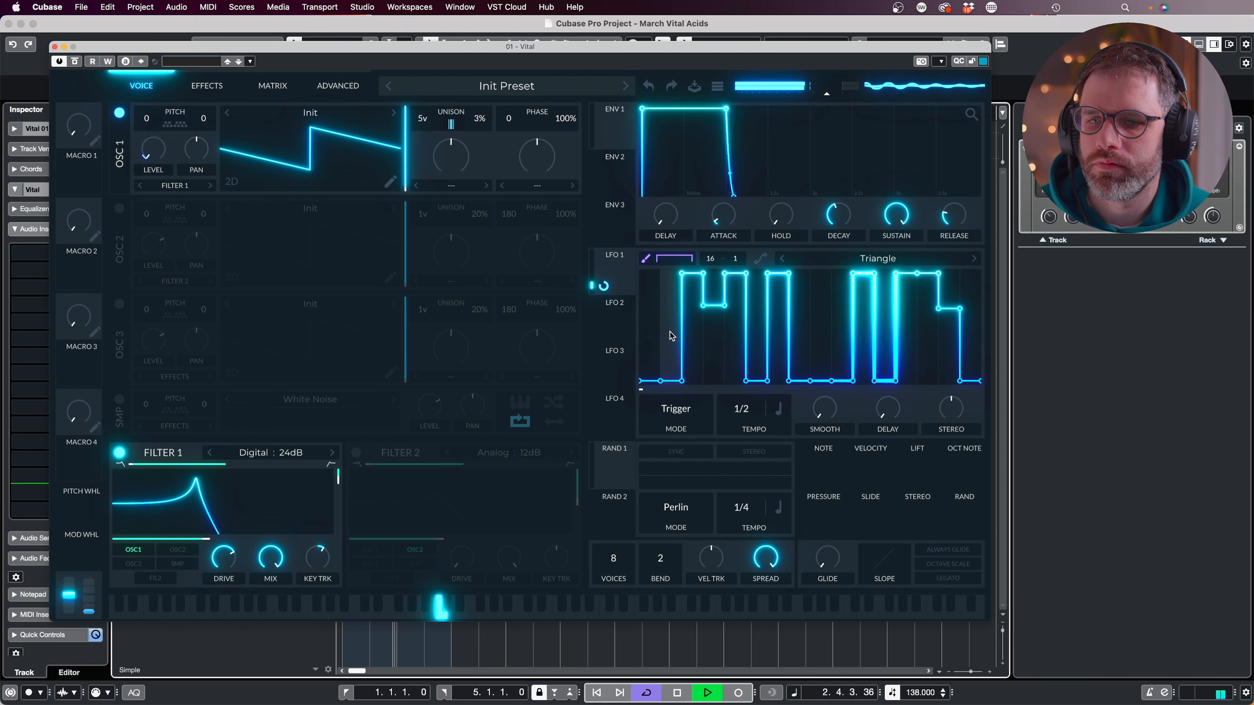
key(space)
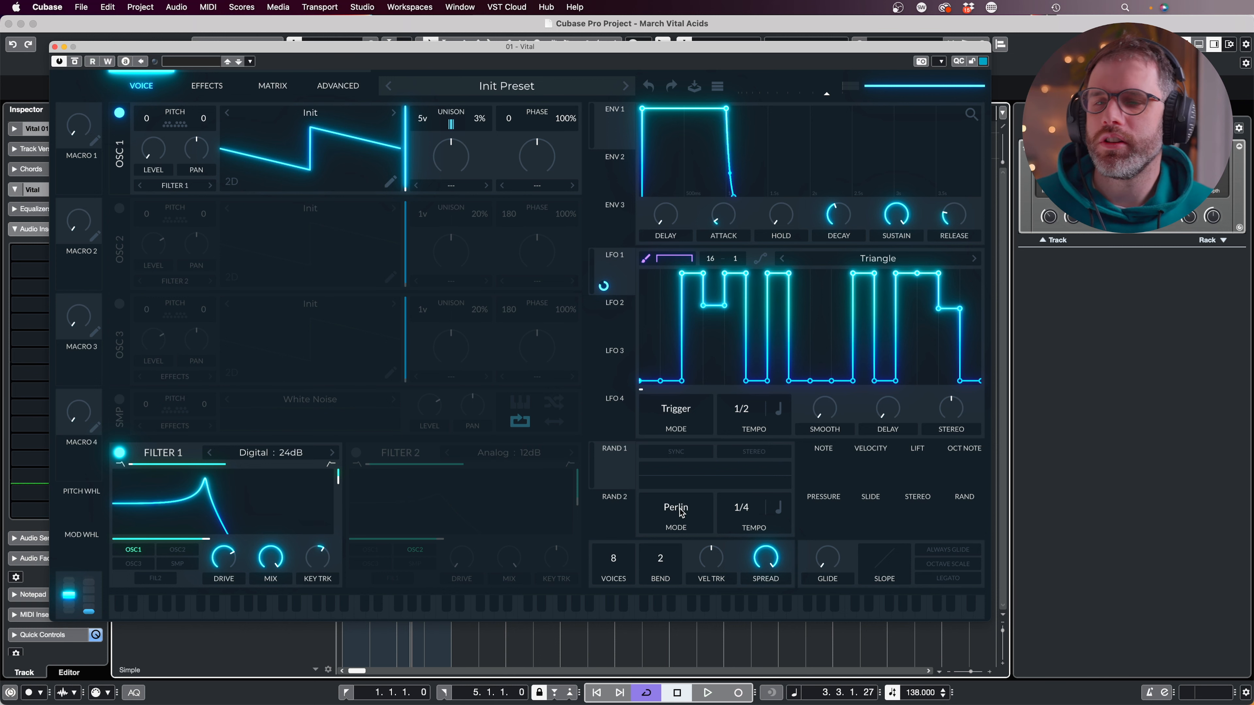
Turn on Filter 2 with Filter 1 as an input and set its blend to the middle band-pass position during playback.
click(355, 453)
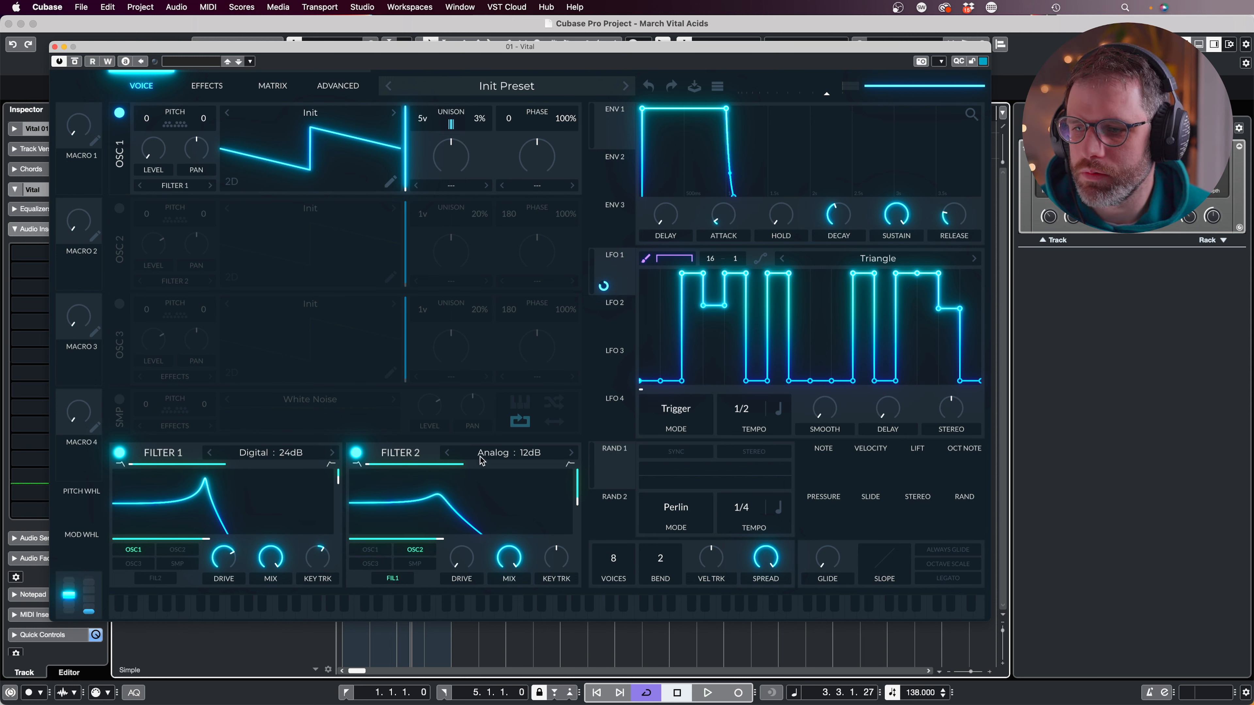
key(space)
drag(456, 464, 468, 468)
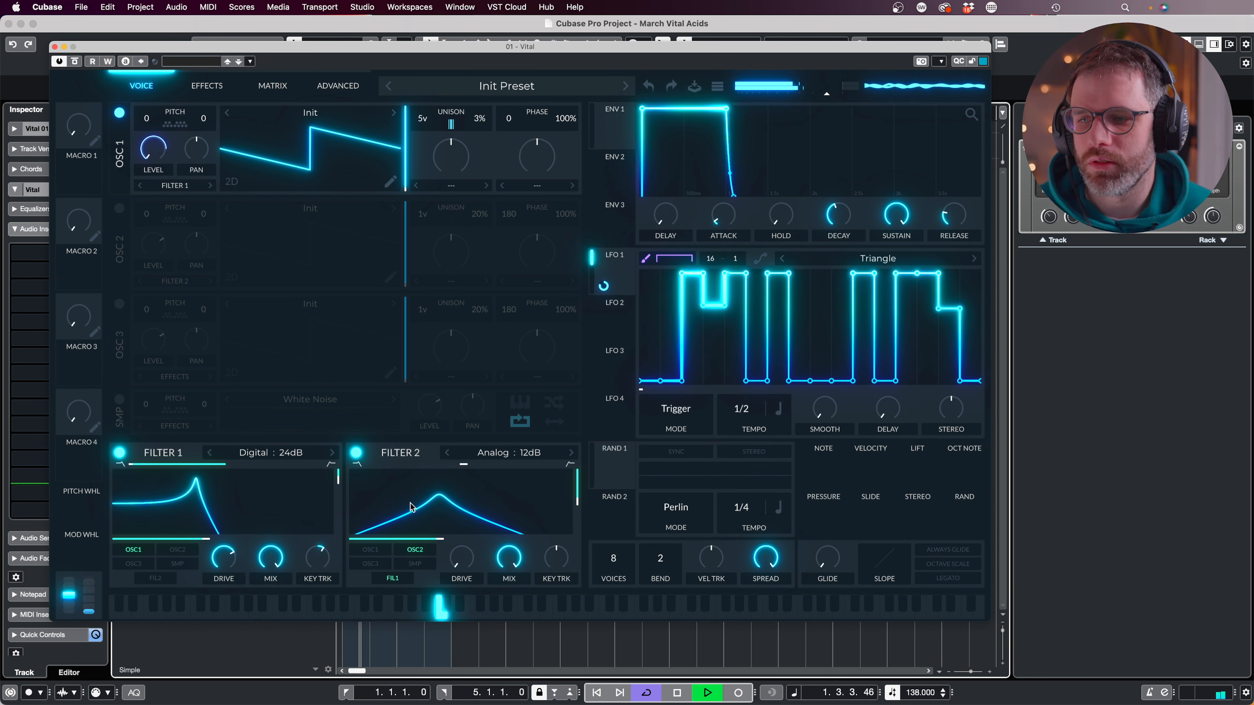
key(space)
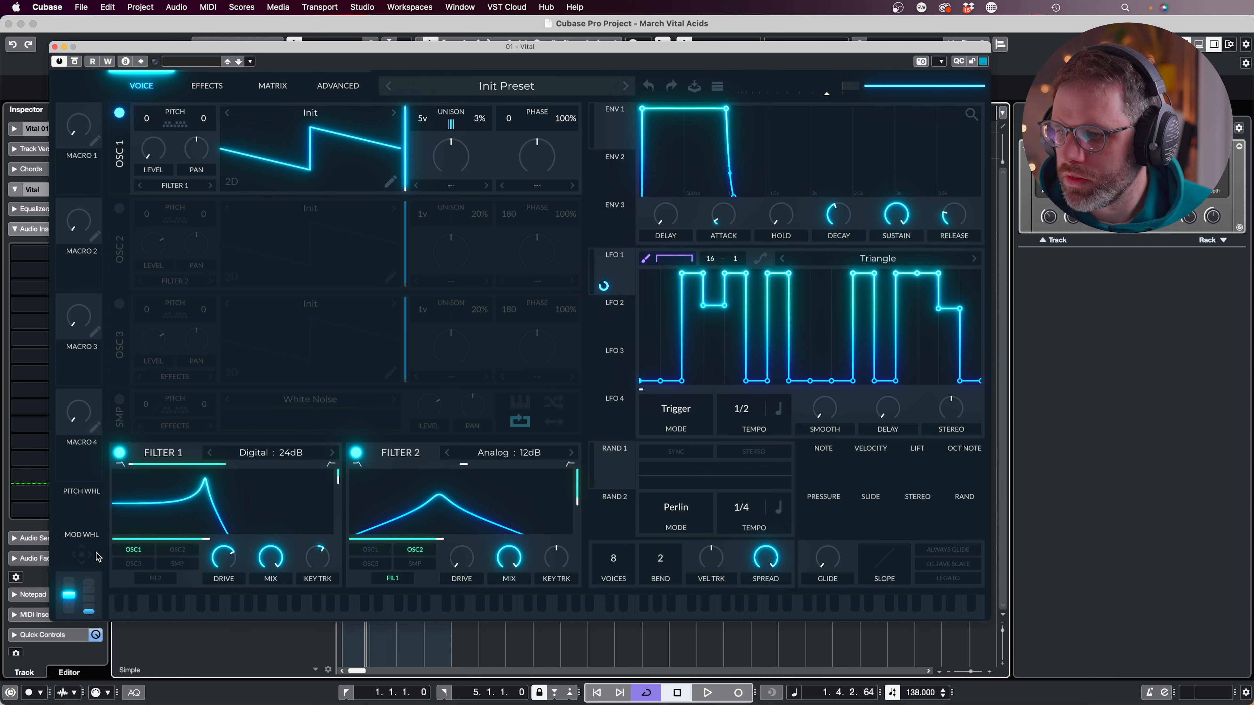
Assign the mod wheel to Filter 1's cutoff with an amount of 47.47 and raise the wheel fully during playback.
drag(72, 560, 193, 537)
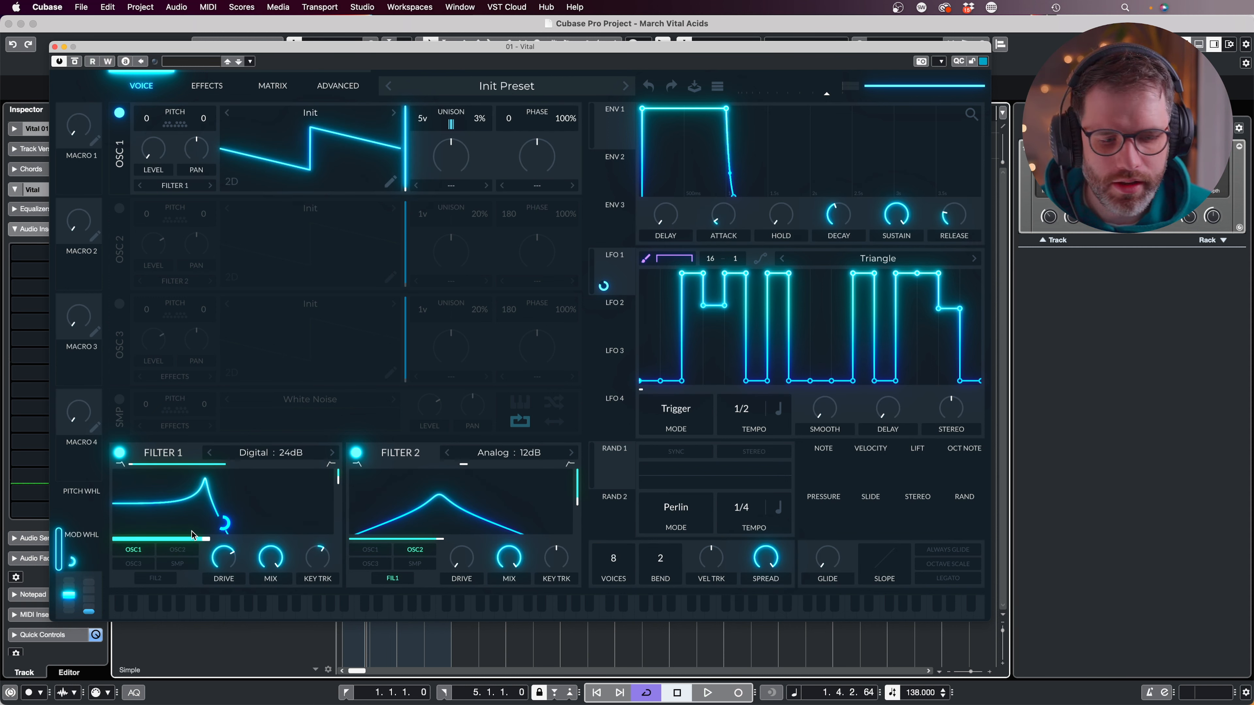
mouse_move(224, 524)
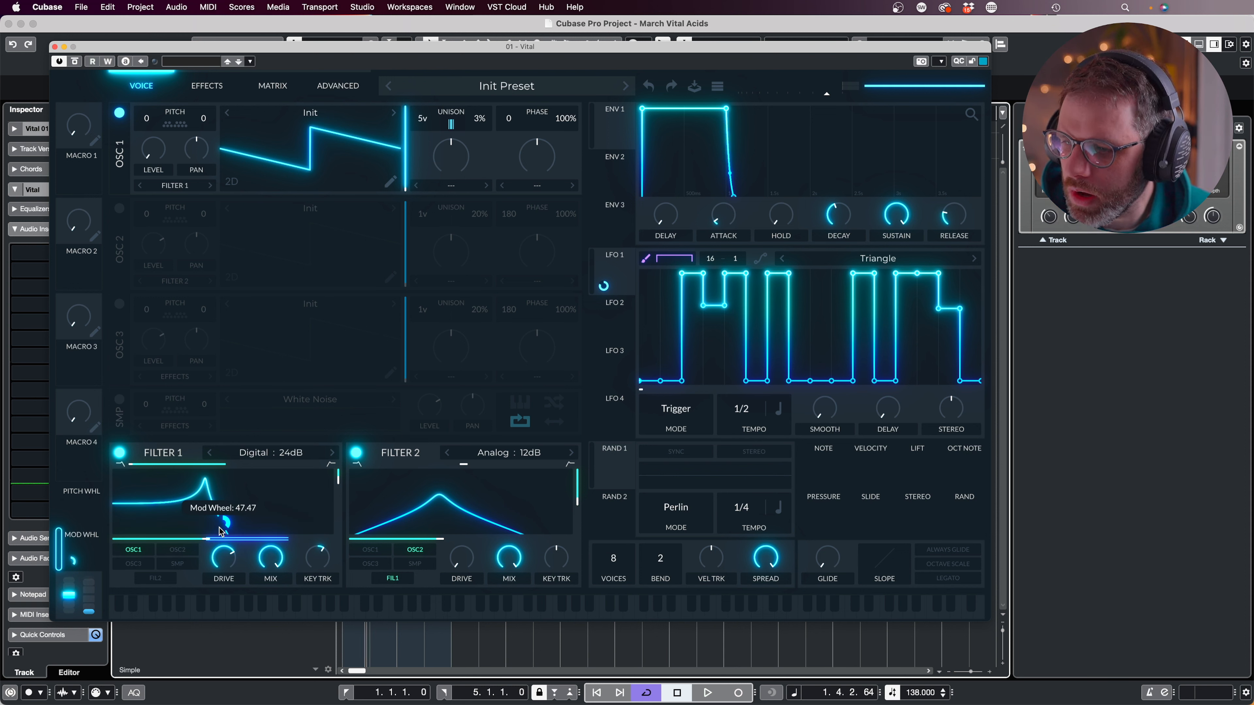
key(space)
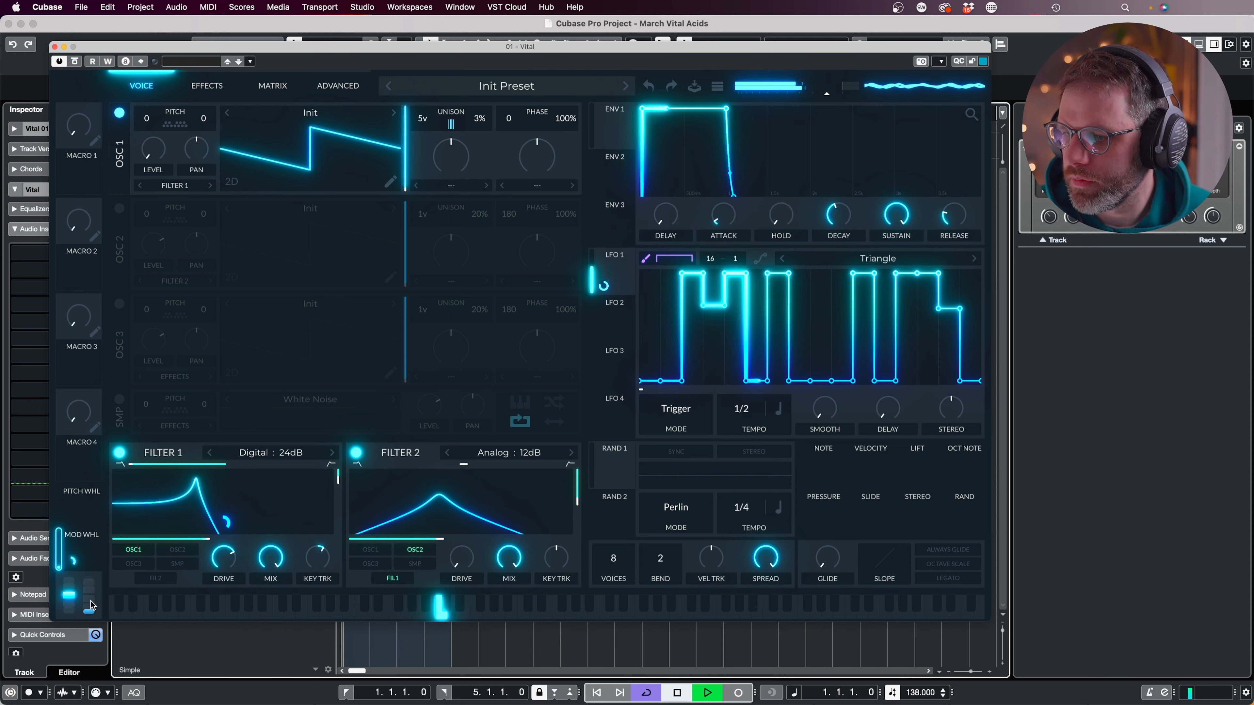
drag(95, 595, 94, 574)
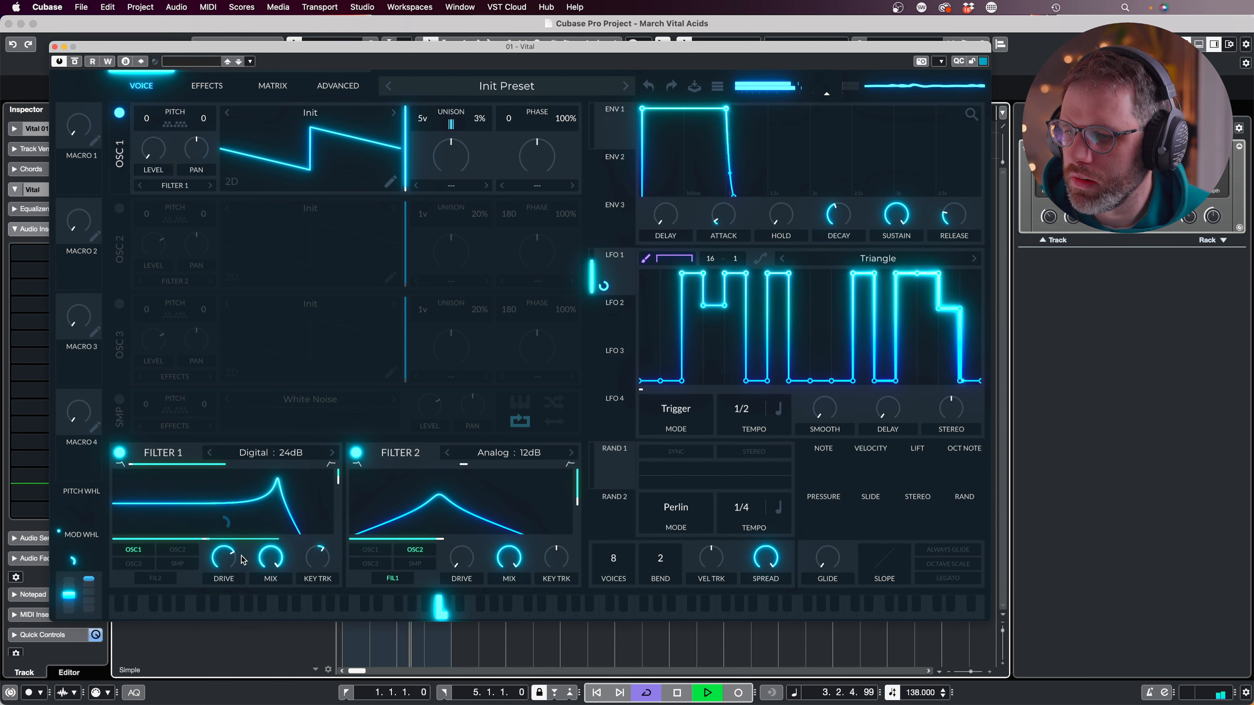
Raise Filter 2's drive a little and reduce its mix slightly.
mouse_move(224, 564)
drag(461, 558, 453, 516)
drag(501, 554, 510, 566)
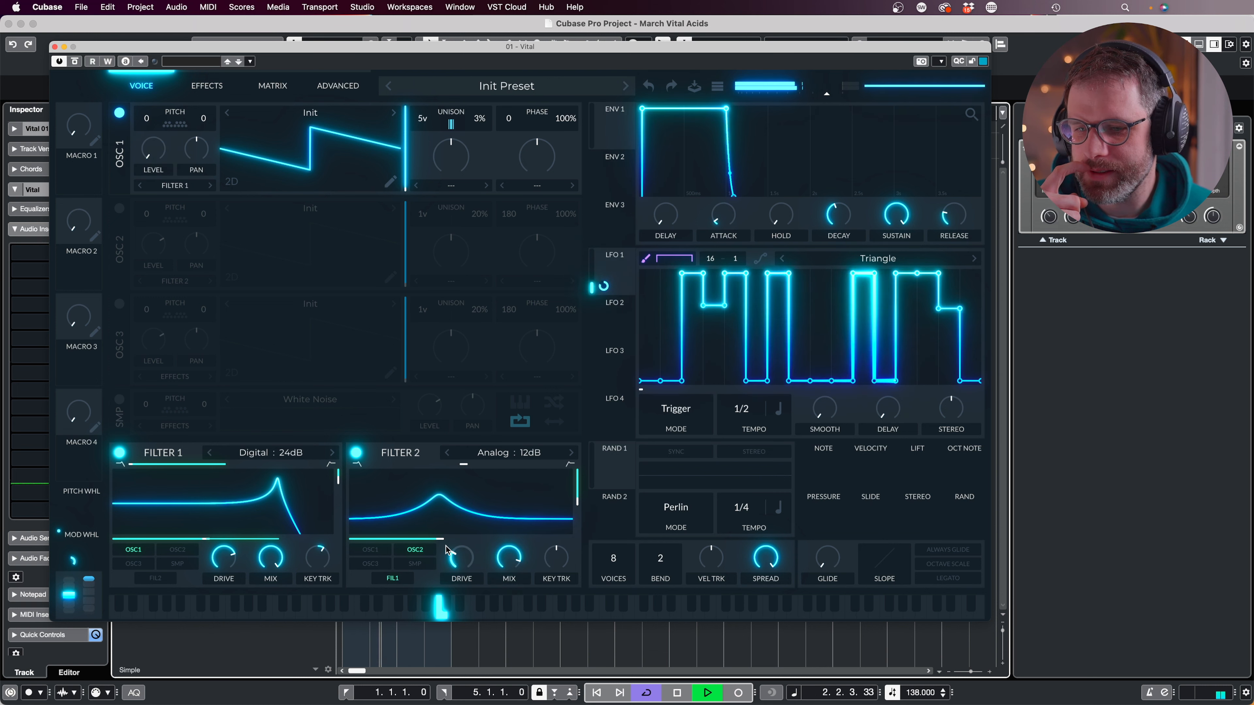
Tune Filter 2's cutoff to 558.6 Hz by ear while the loop plays.
drag(447, 539, 464, 544)
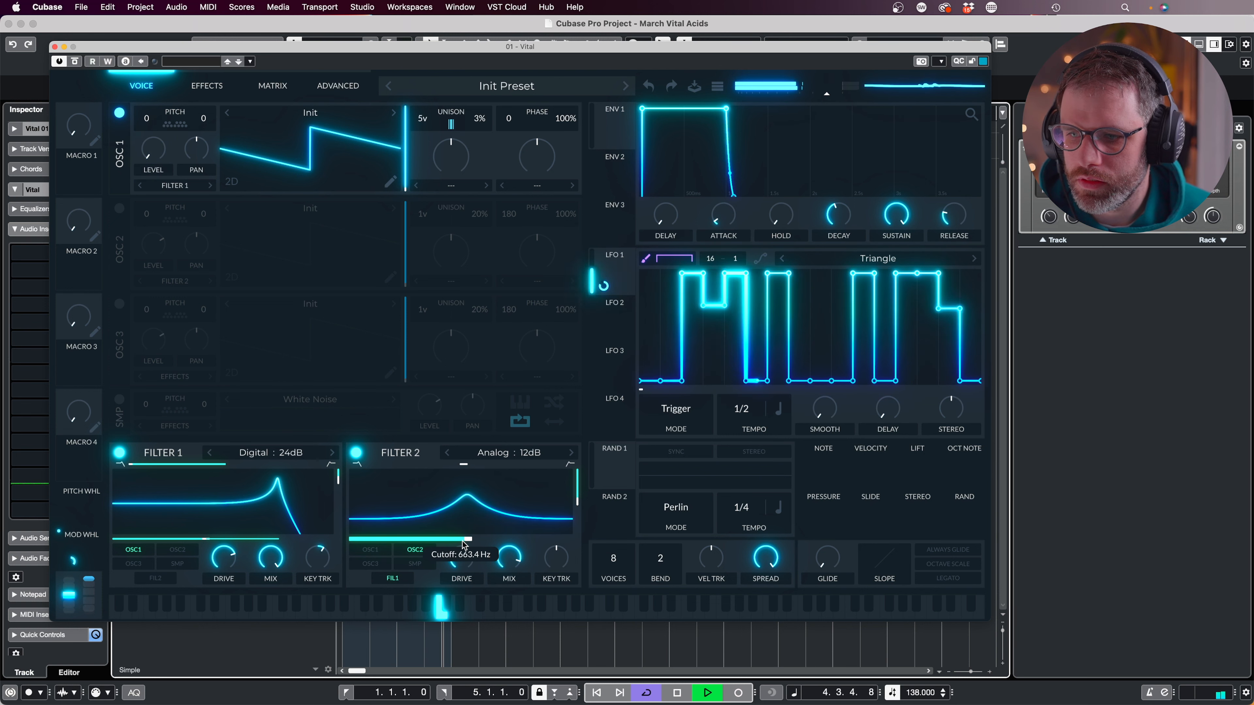
key(space)
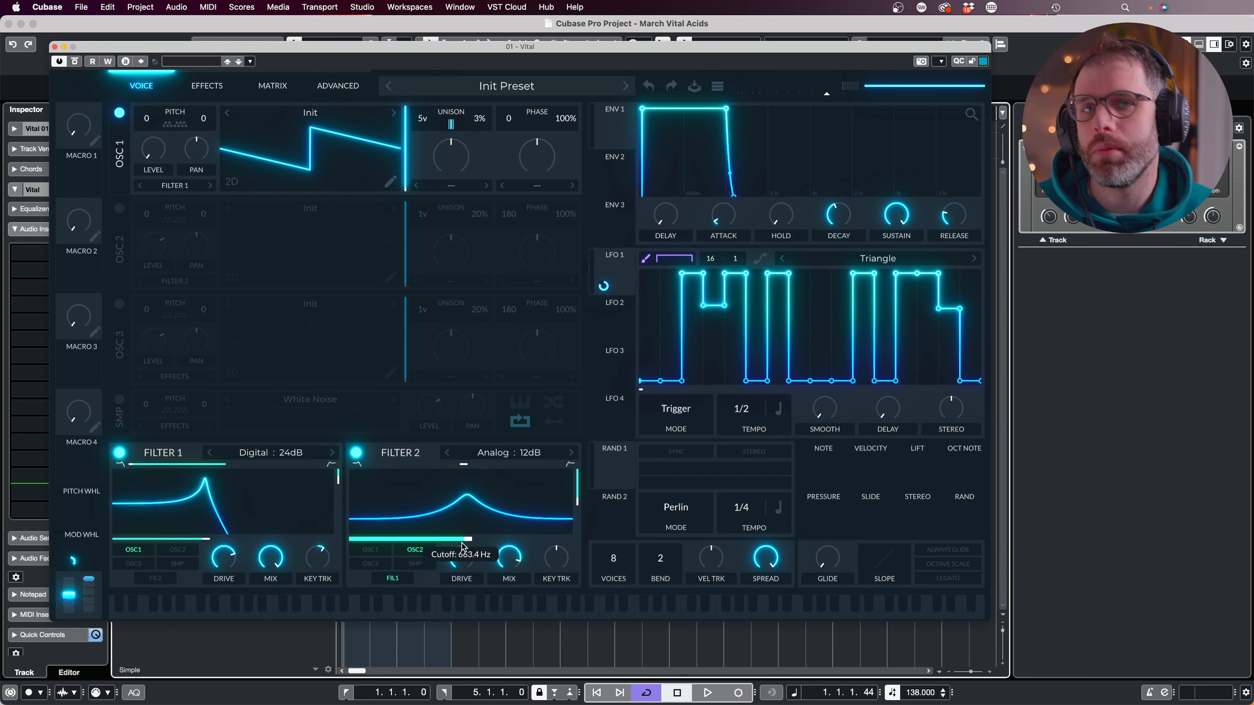
key(space)
drag(472, 541, 463, 543)
key(space)
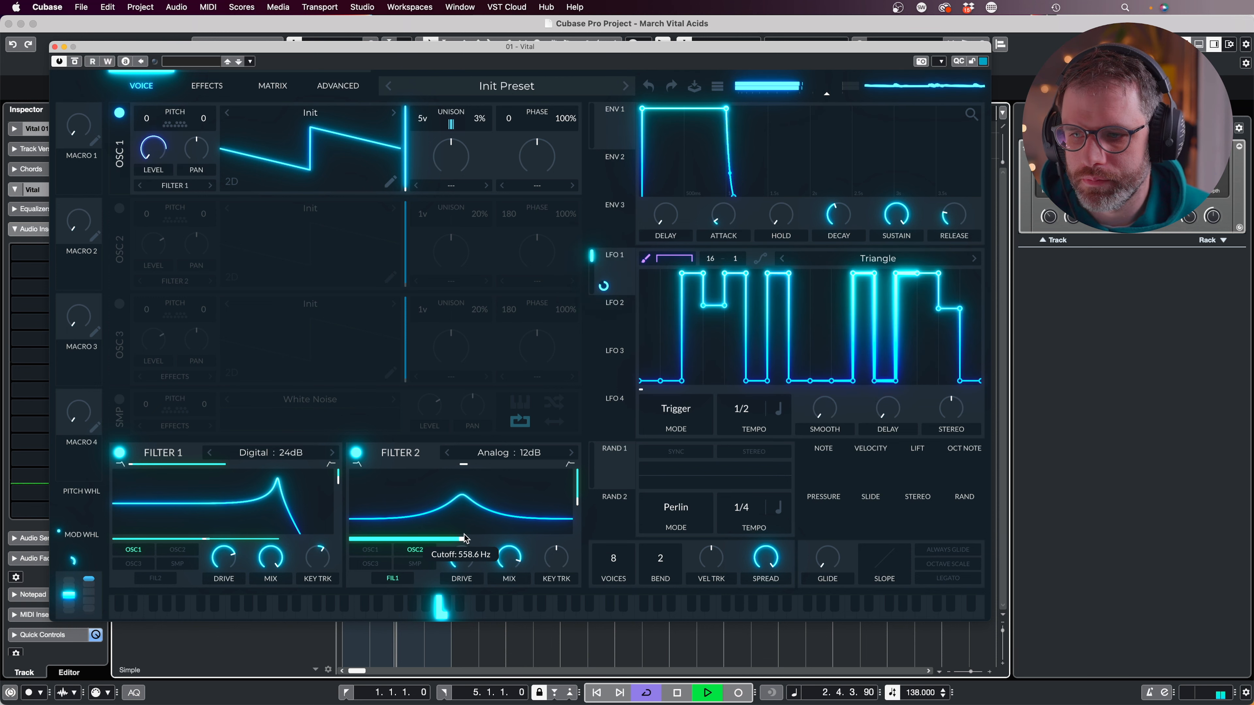
Change Filter 2's type to Dirty 24dB.
click(511, 453)
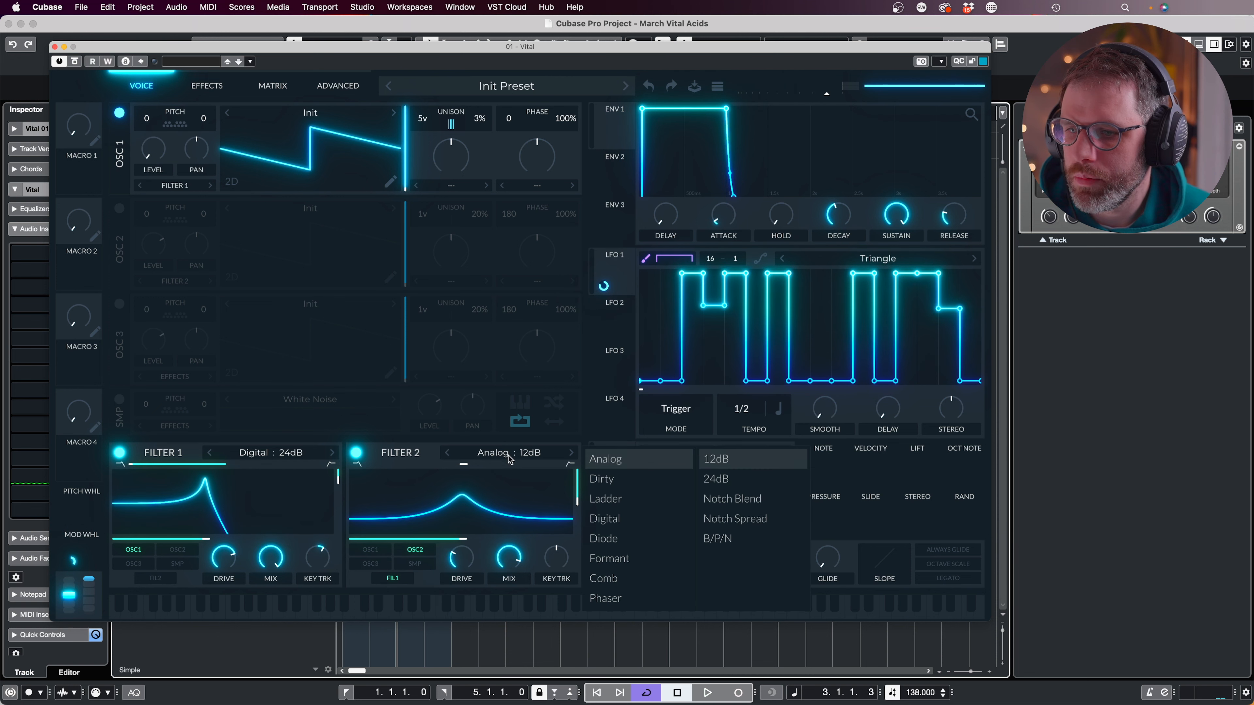
click(614, 480)
click(749, 476)
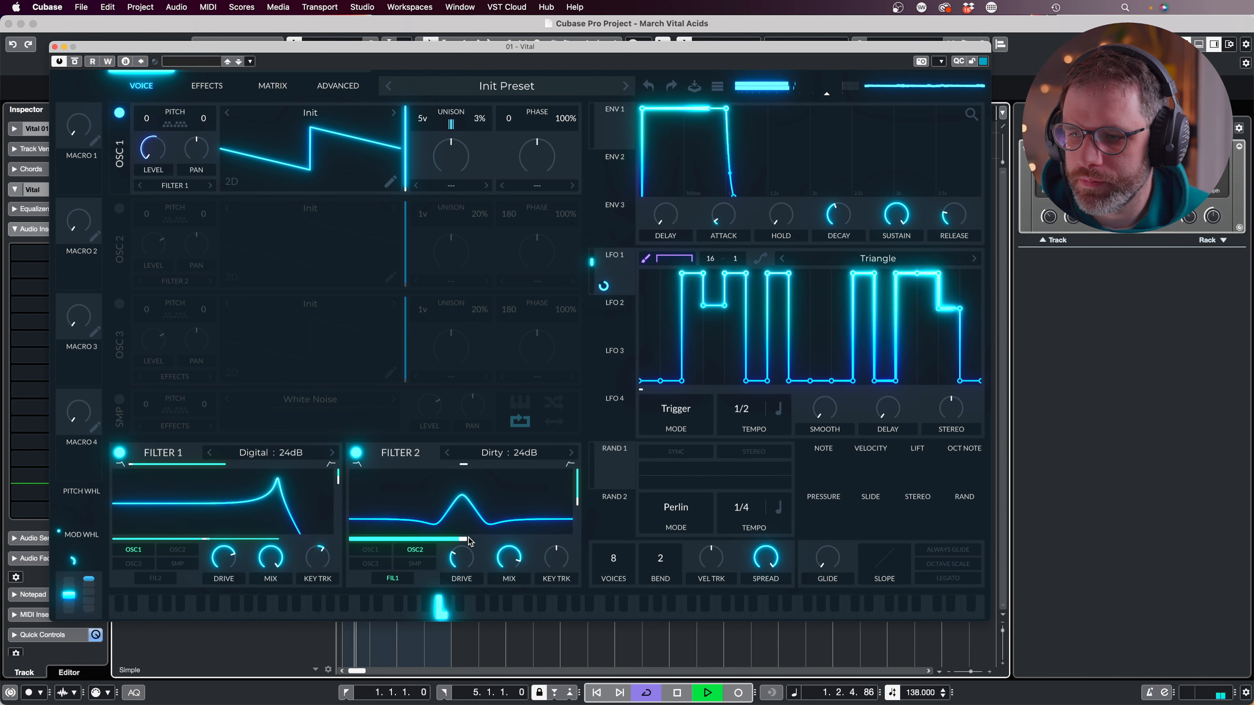
Refine Filter 2 during playback with 46.72% resonance, a slightly lower cutoff and a mix of 84.83%.
mouse_move(578, 503)
mouse_down()
mouse_move(578, 479)
mouse_move(583, 511)
mouse_up()
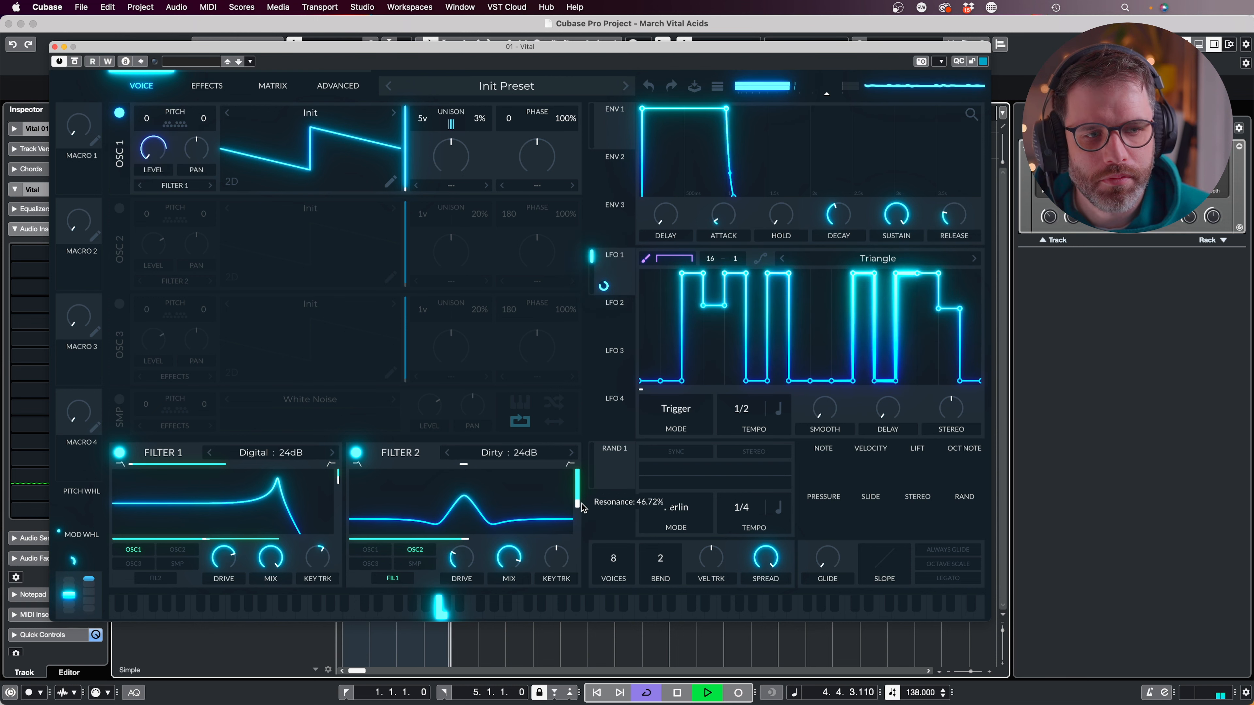
drag(465, 542, 500, 566)
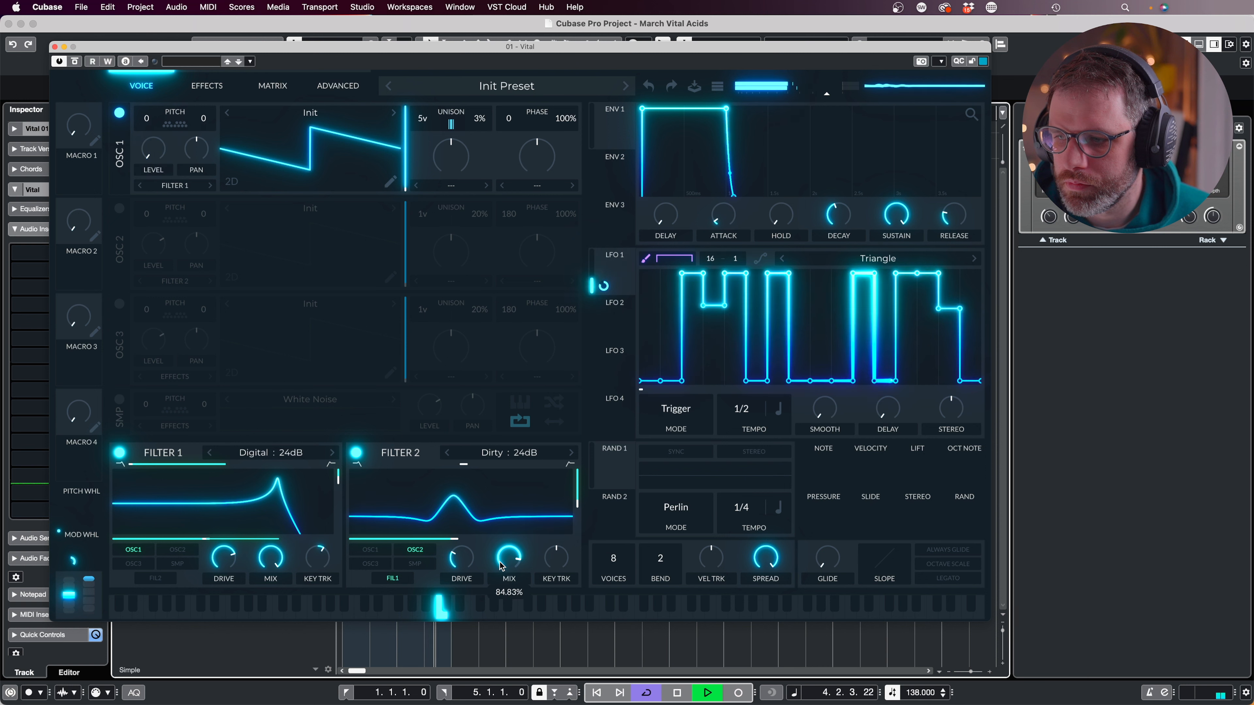
key(space)
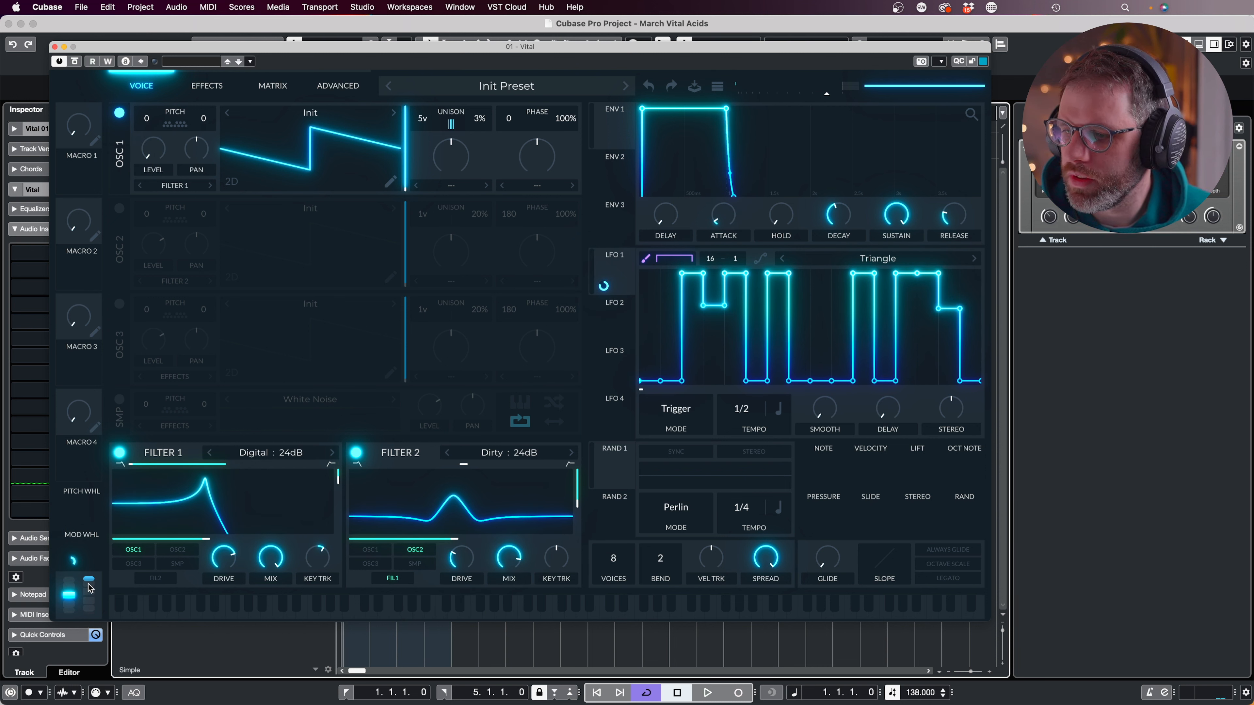
Play the loop while moving the mod wheel to audition the filter sweep with both filters on.
key(space)
mouse_move(88, 583)
mouse_down()
mouse_move(90, 614)
mouse_move(88, 579)
mouse_up()
key(space)
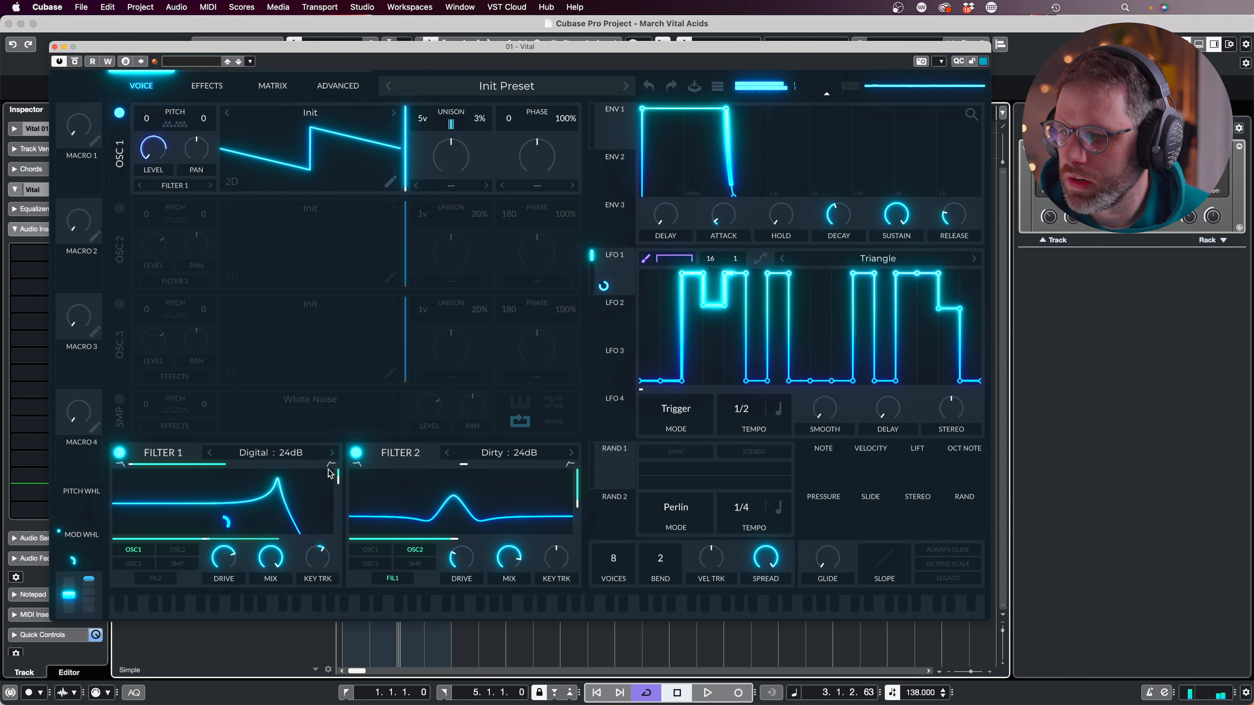
Bypass Filter 2, audition the mod wheel sweep through Filter 1 alone, and turn Filter 2 back on.
click(355, 452)
key(space)
drag(92, 598, 98, 591)
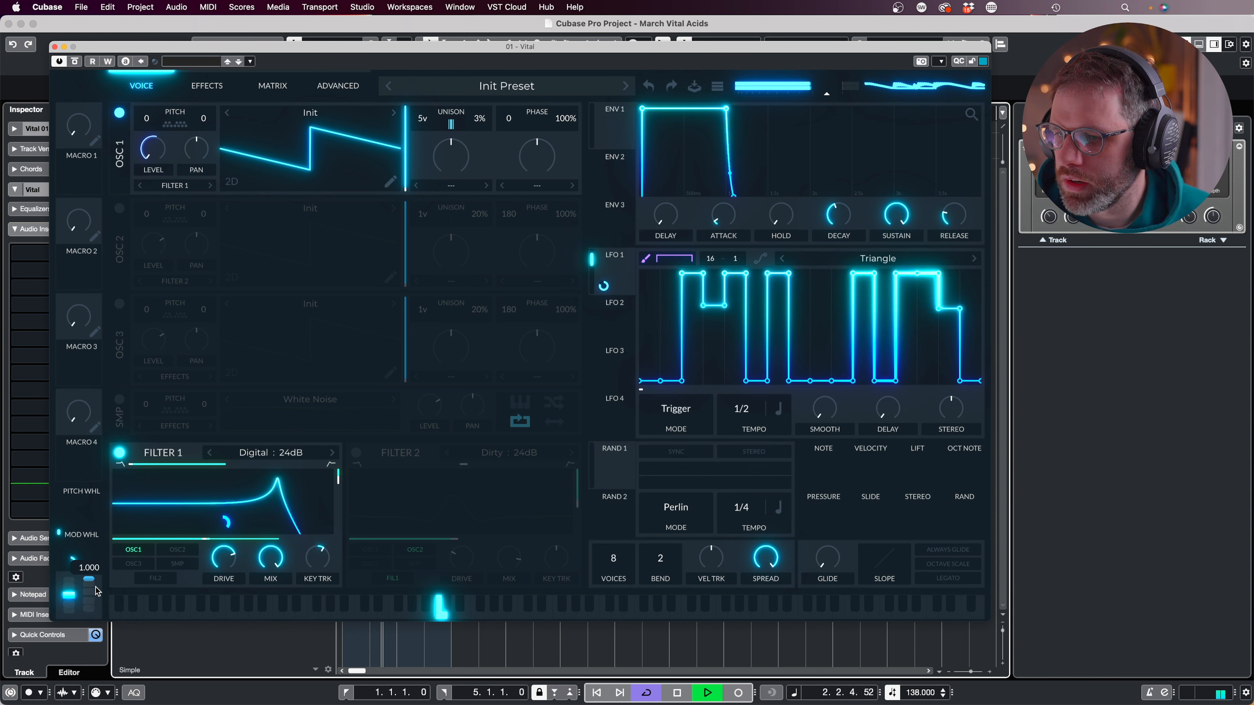
key(space)
click(356, 453)
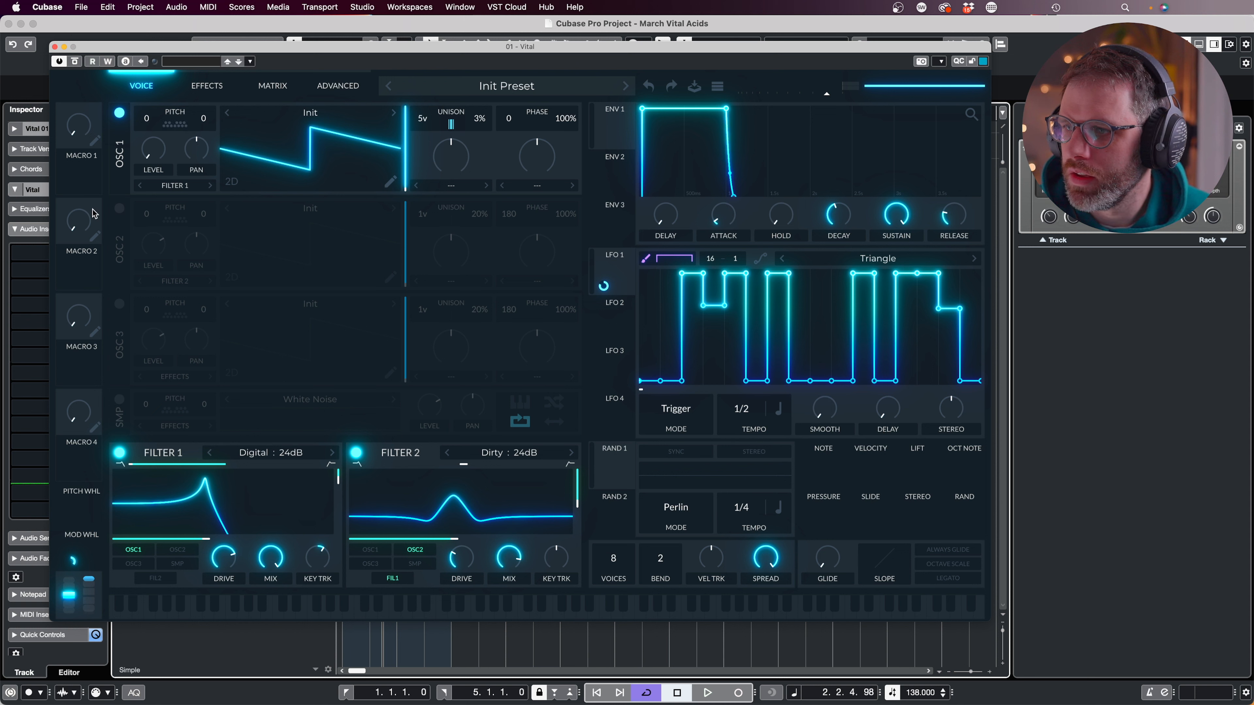
Turn on oscillator 2 and set its pitch to -12 semitones.
click(119, 209)
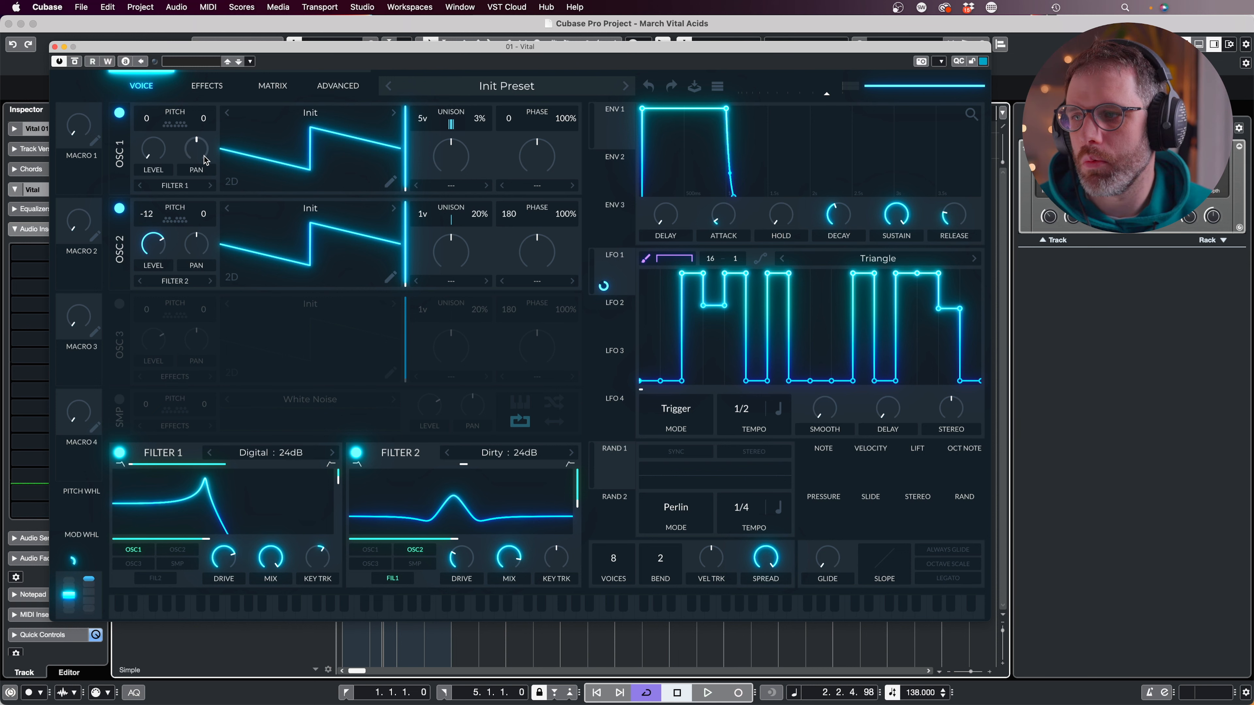
Route oscillator 2 to Filter 1, set its level to zero, modulate that level with LFO 1, and audition the loop.
click(338, 86)
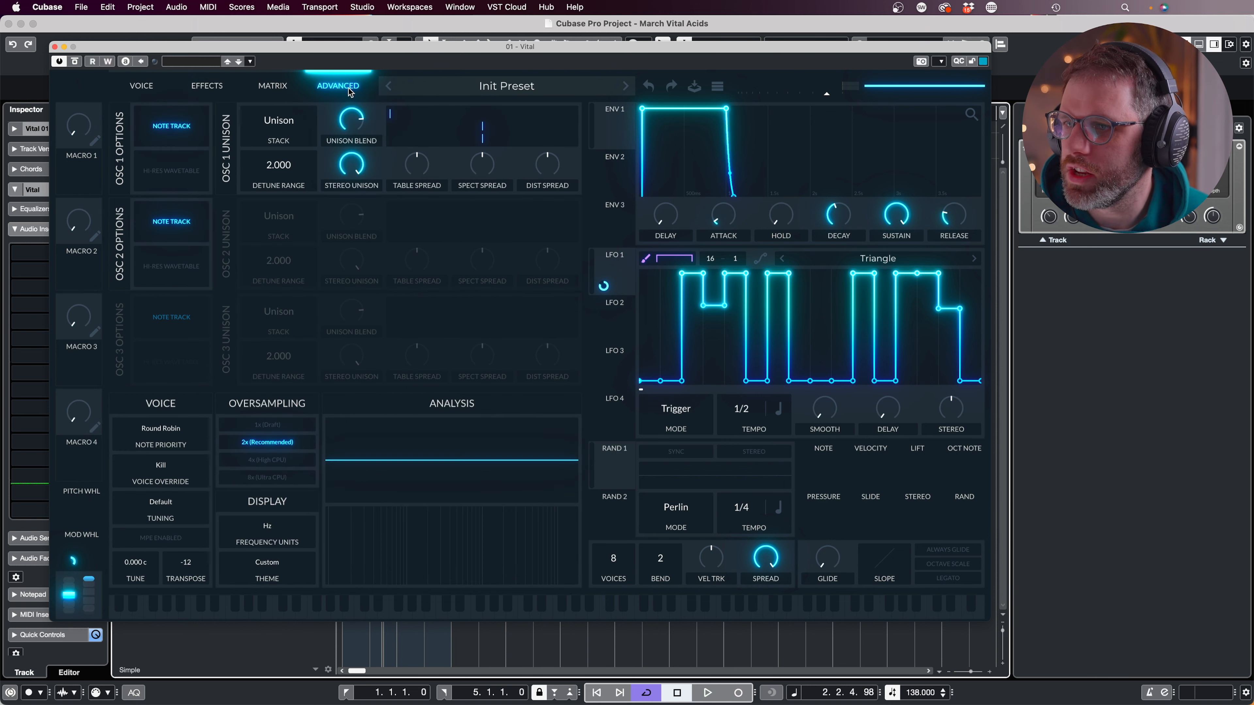
click(144, 86)
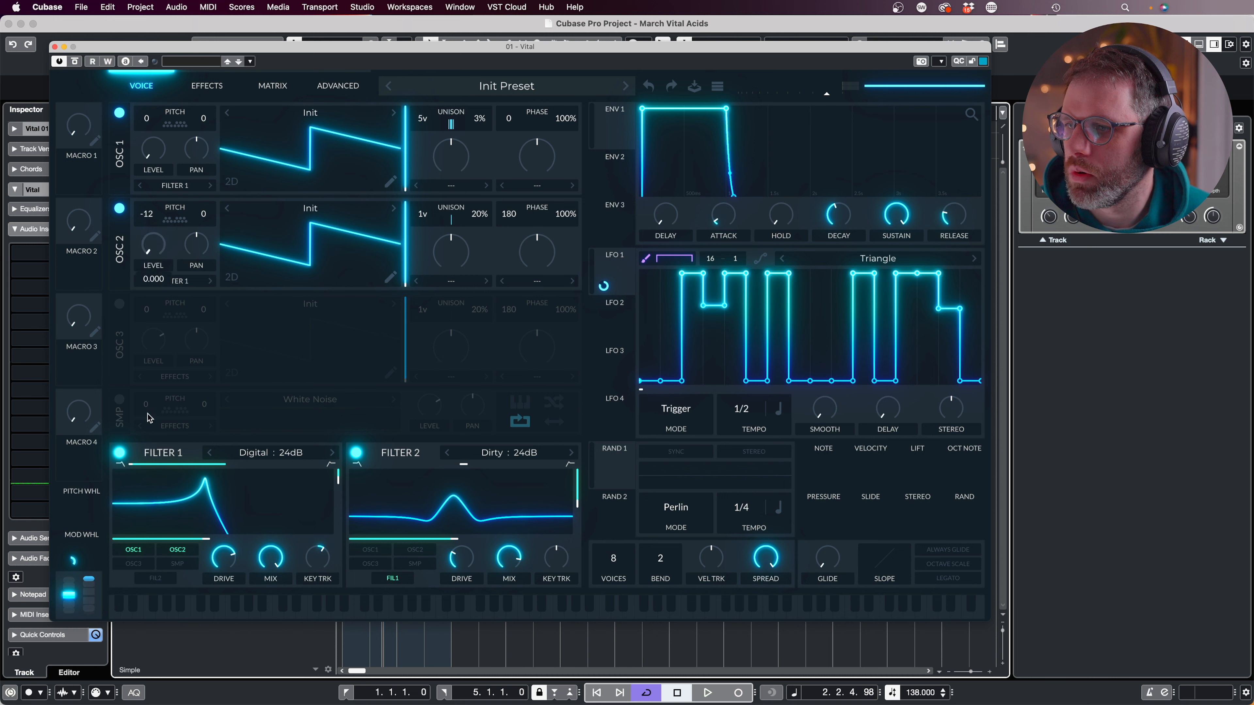
drag(604, 287, 157, 269)
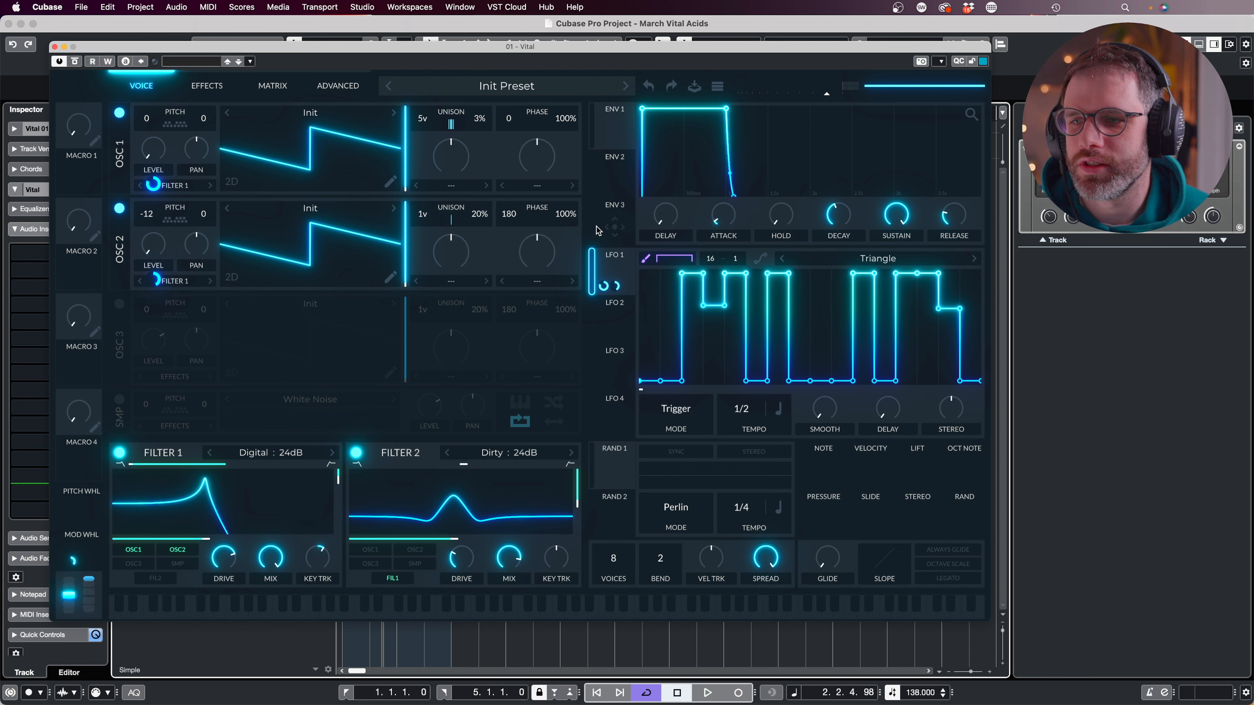
key(space)
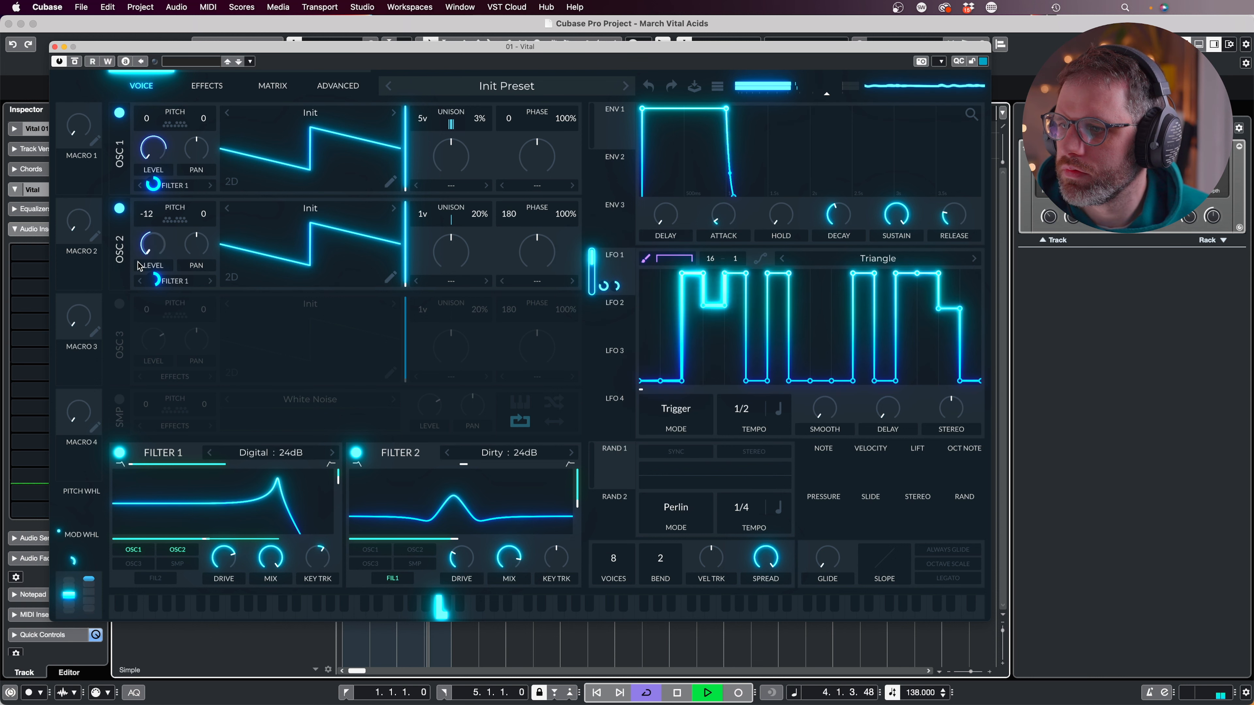
key(space)
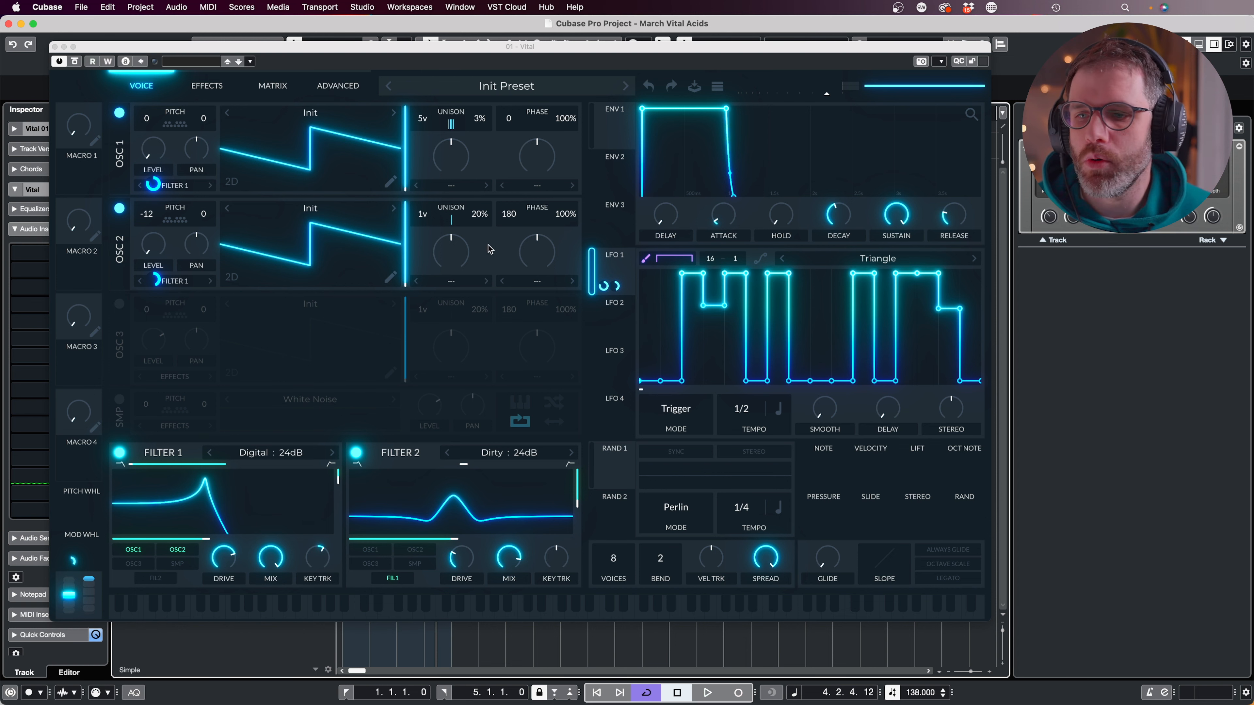
Enable the distortion and equalizer effects and place them first and second in the effects chain.
click(618, 326)
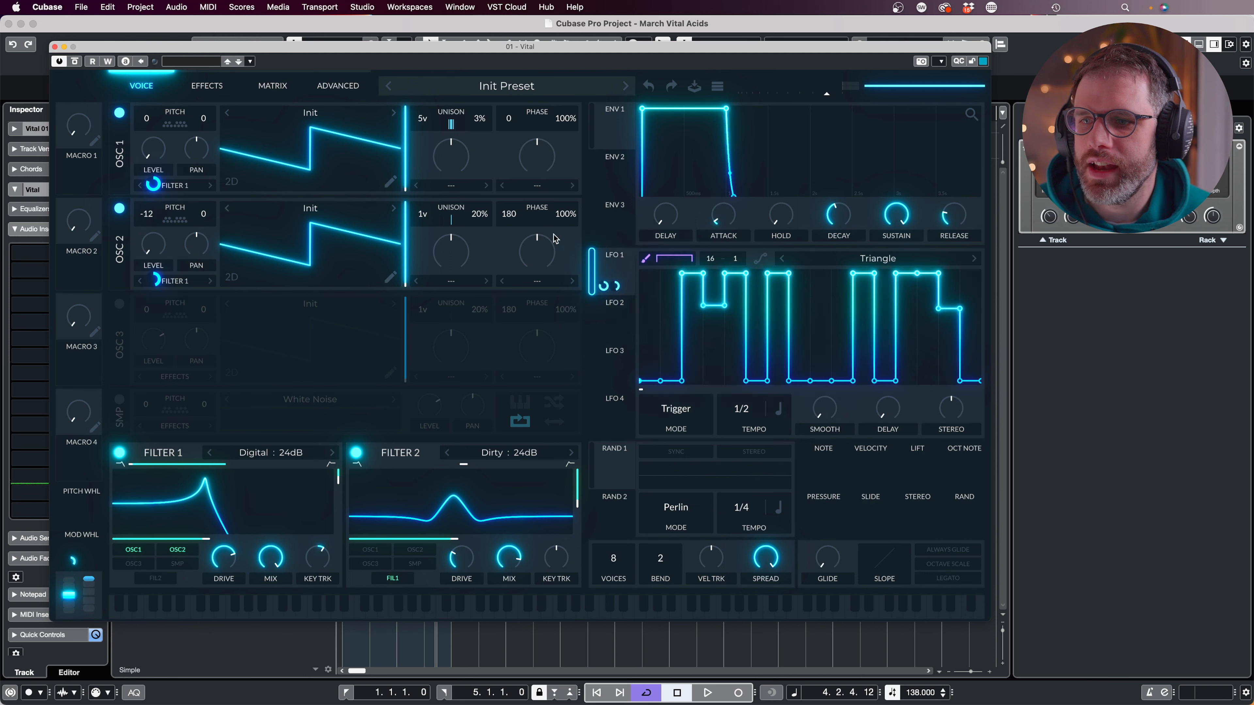
click(207, 85)
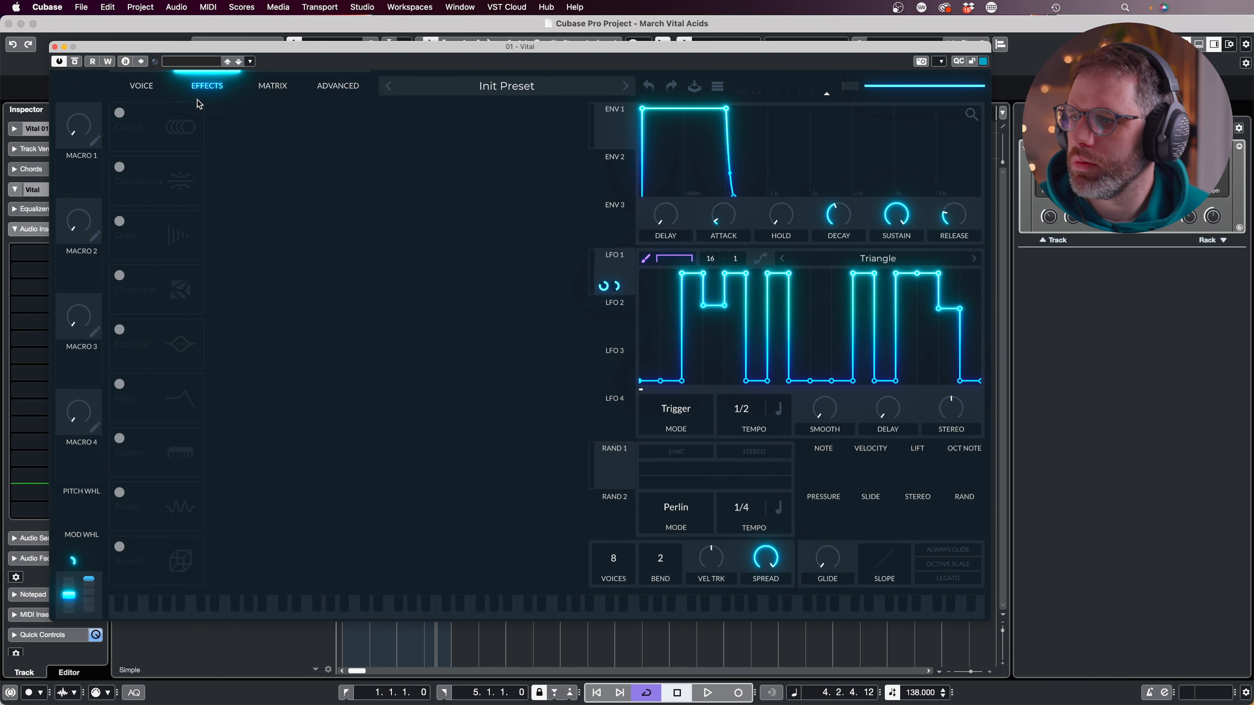
click(118, 275)
click(119, 331)
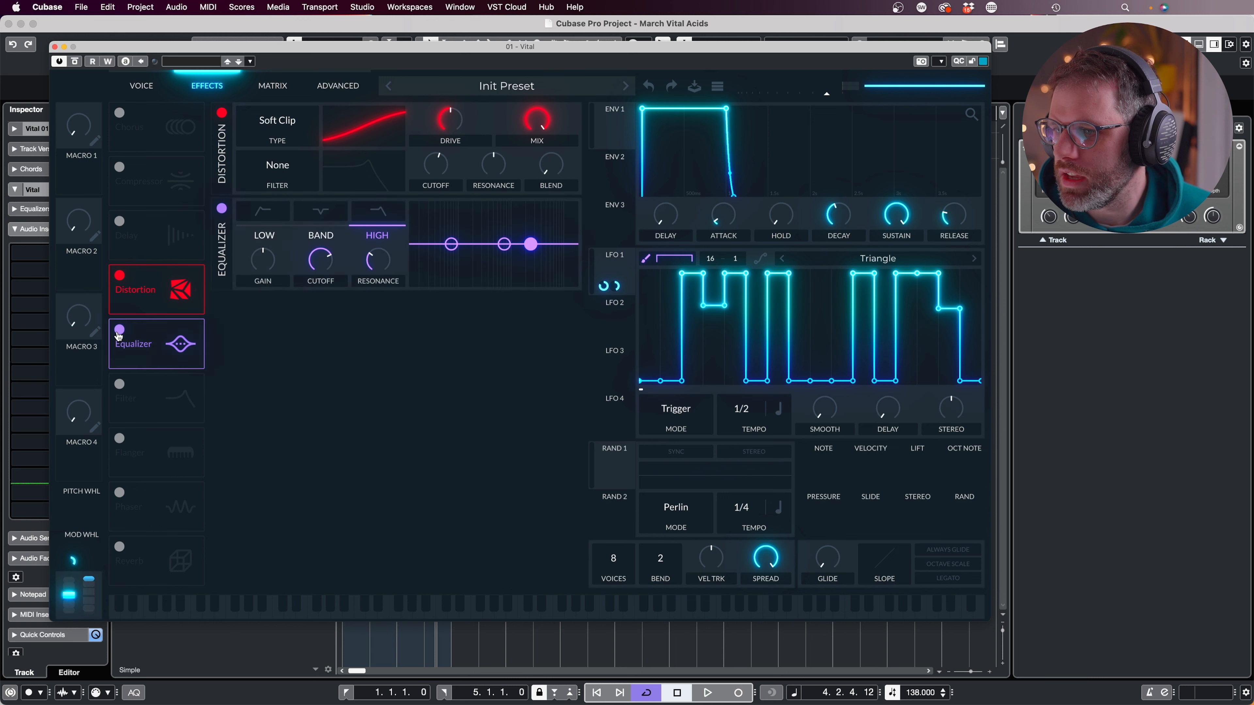
drag(147, 299, 147, 138)
drag(177, 326, 179, 179)
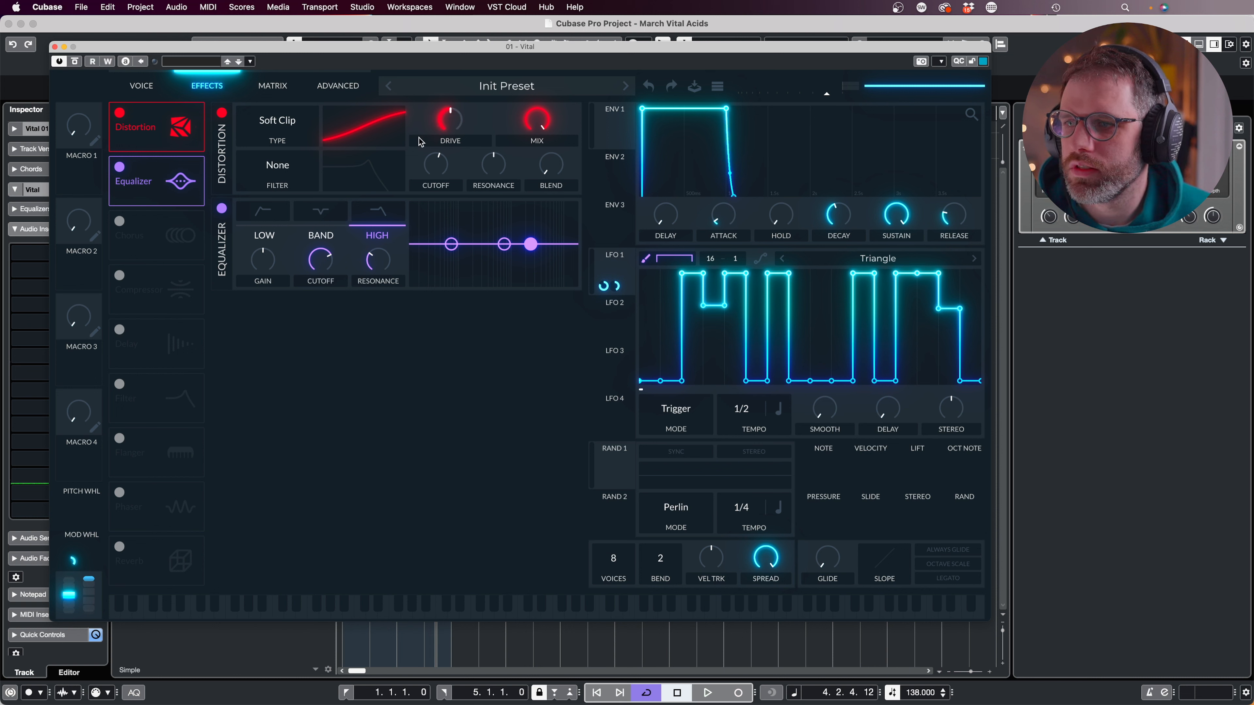
Set the distortion drive to 18.38 dB during loop playback and slightly lower the synth's output volume.
key(space)
drag(438, 134, 464, 104)
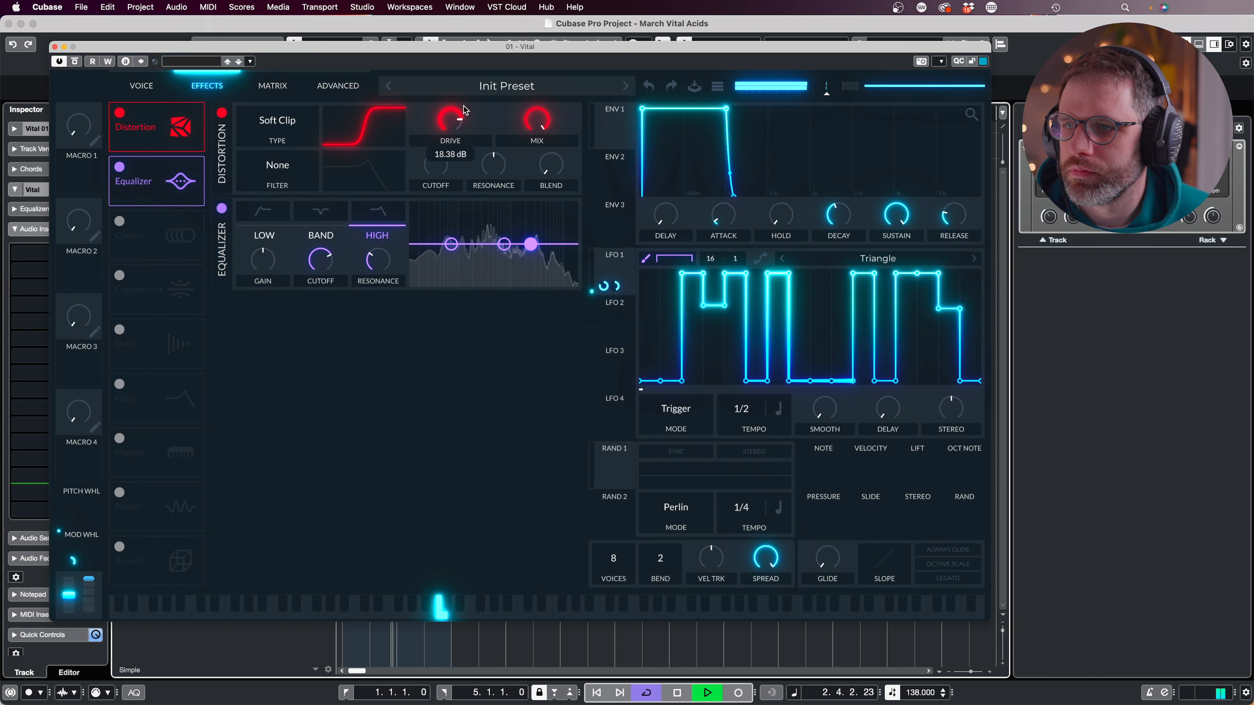
drag(825, 91, 817, 99)
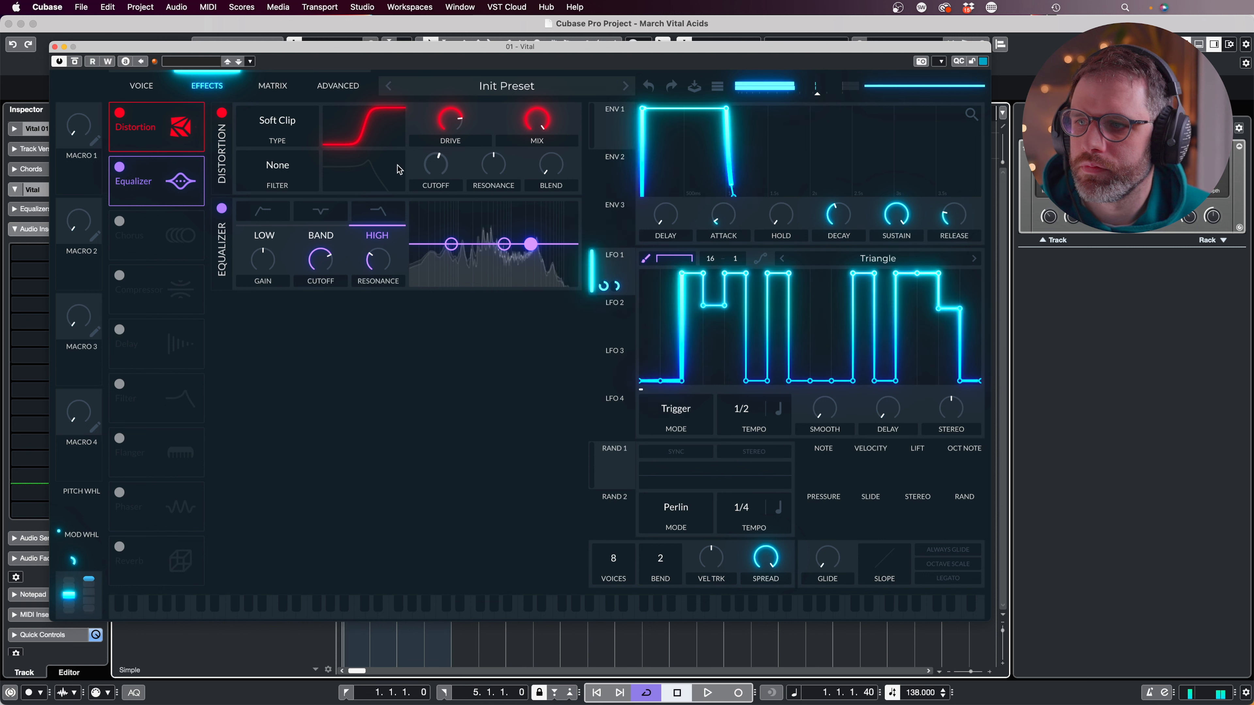
key(space)
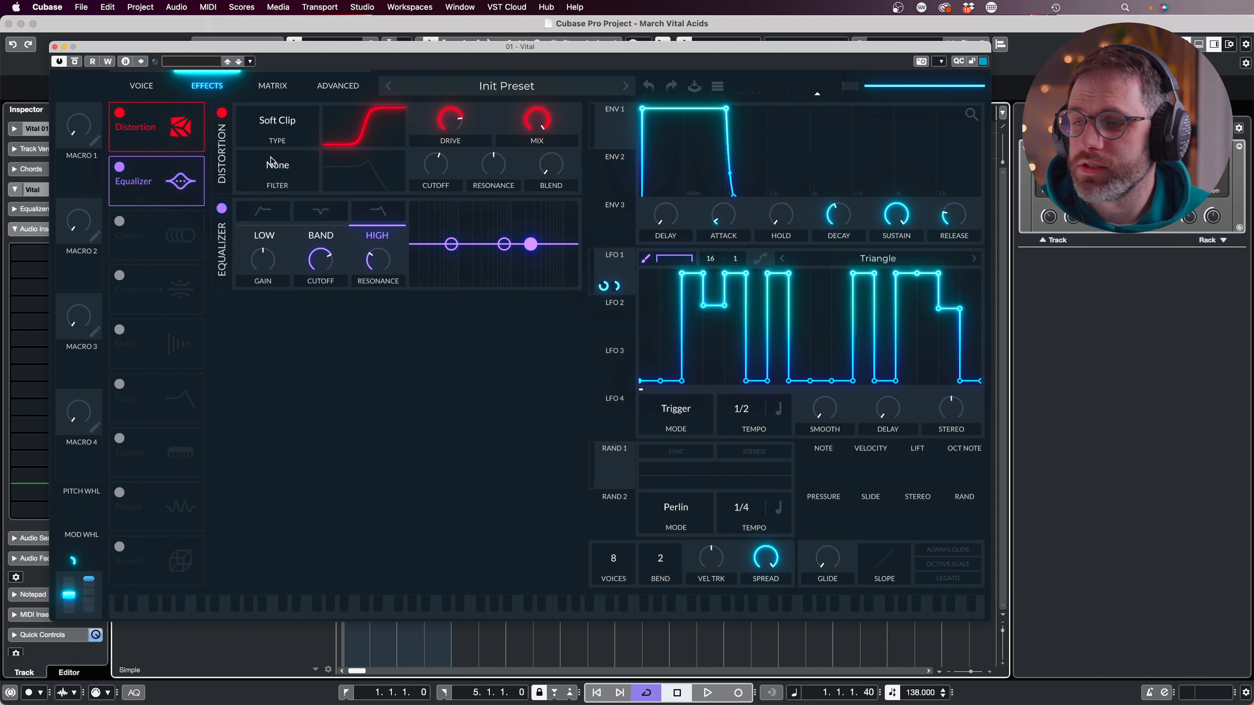
Set the distortion filter to Pre, lower its cutoff and bring its resonance to zero during playback.
click(270, 204)
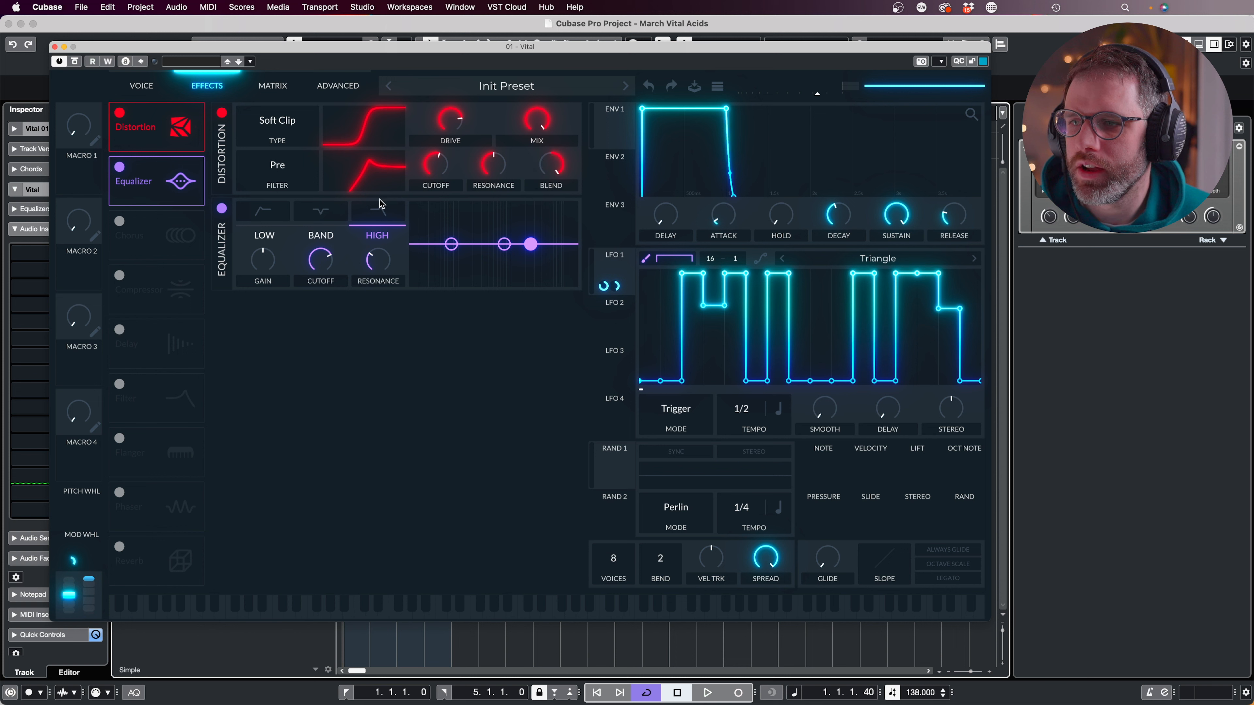
key(space)
drag(437, 169, 435, 173)
Bypass the distortion during playback to compare the sound, and turn it back on.
key(space)
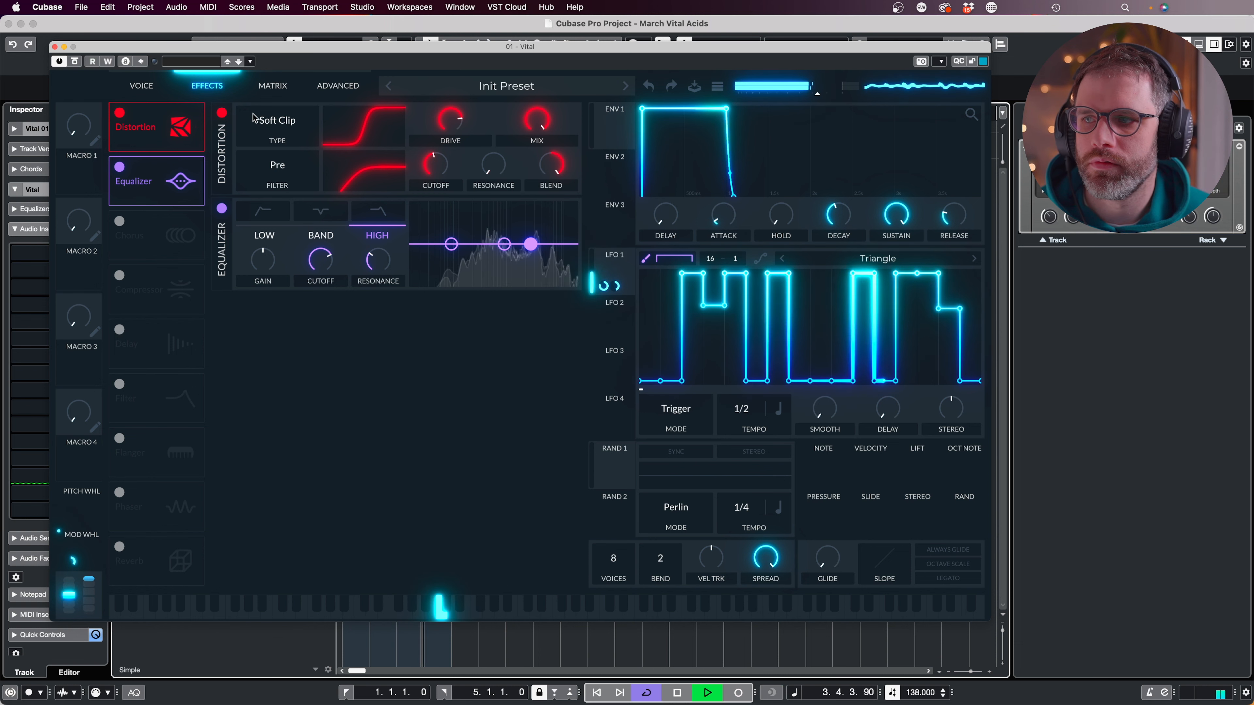
click(222, 113)
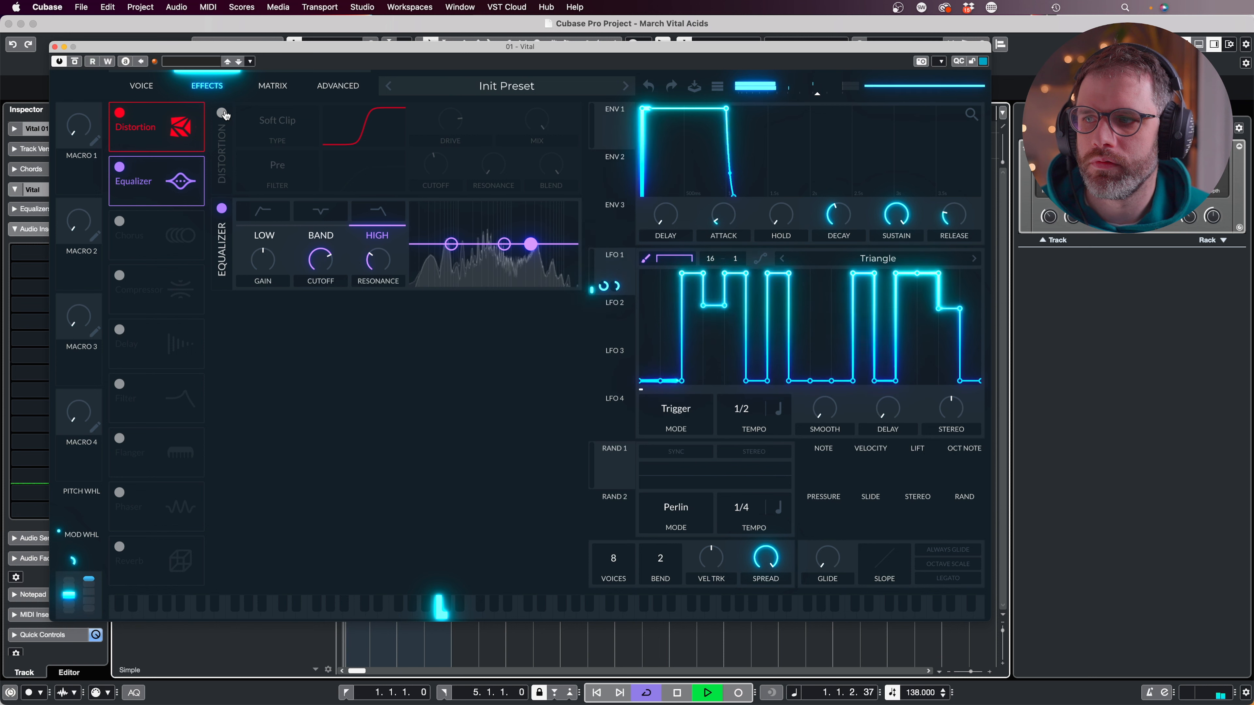
click(222, 113)
key(space)
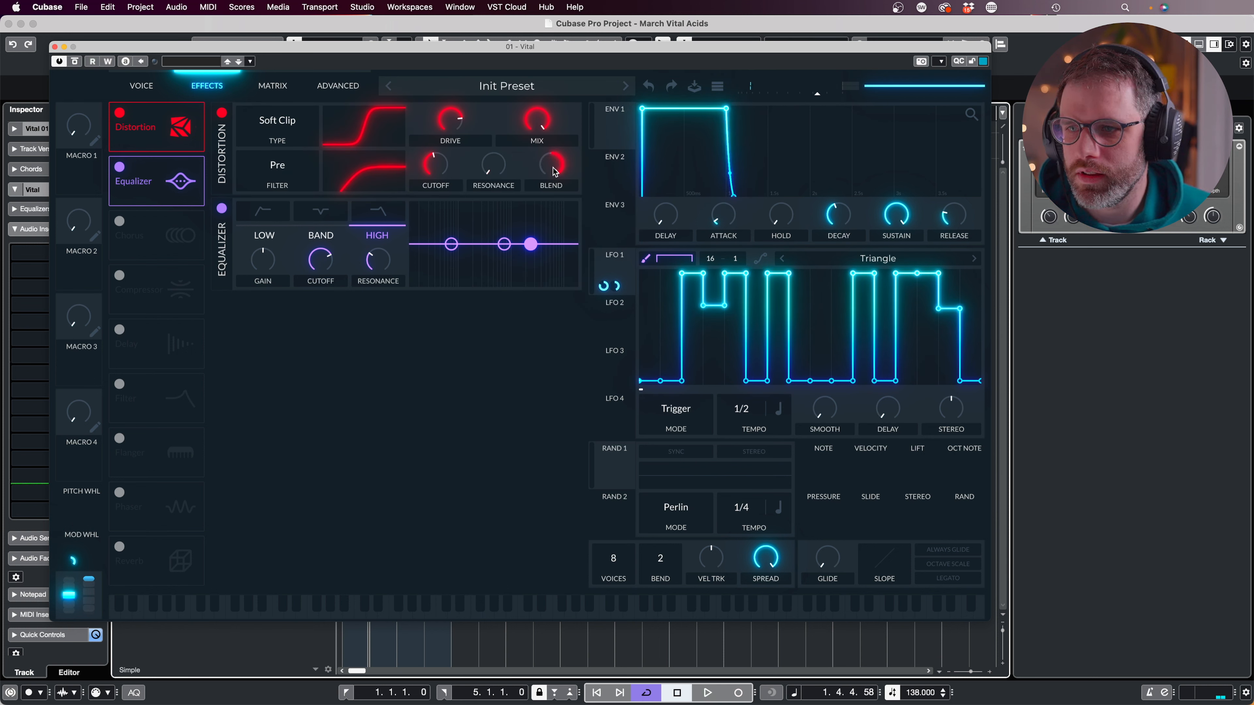
Set the distortion mix to zero, modulate it with LFO 1, and audition the loop.
drag(619, 275, 542, 134)
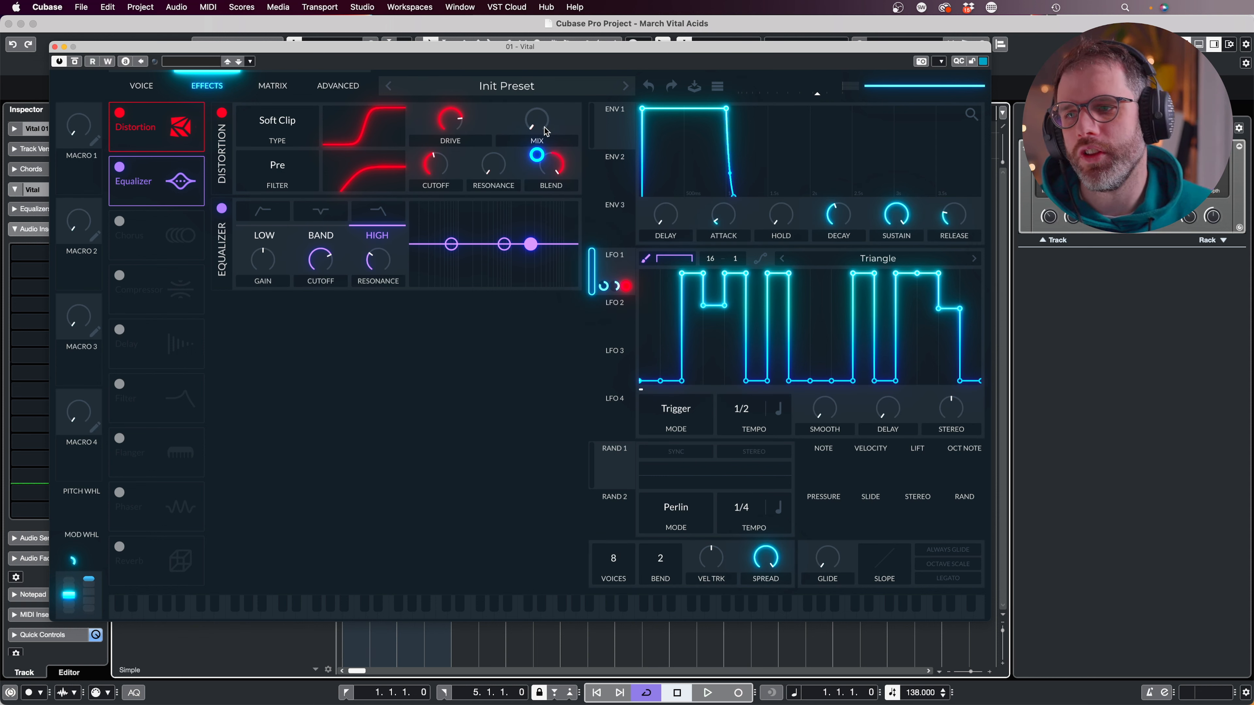
key(space)
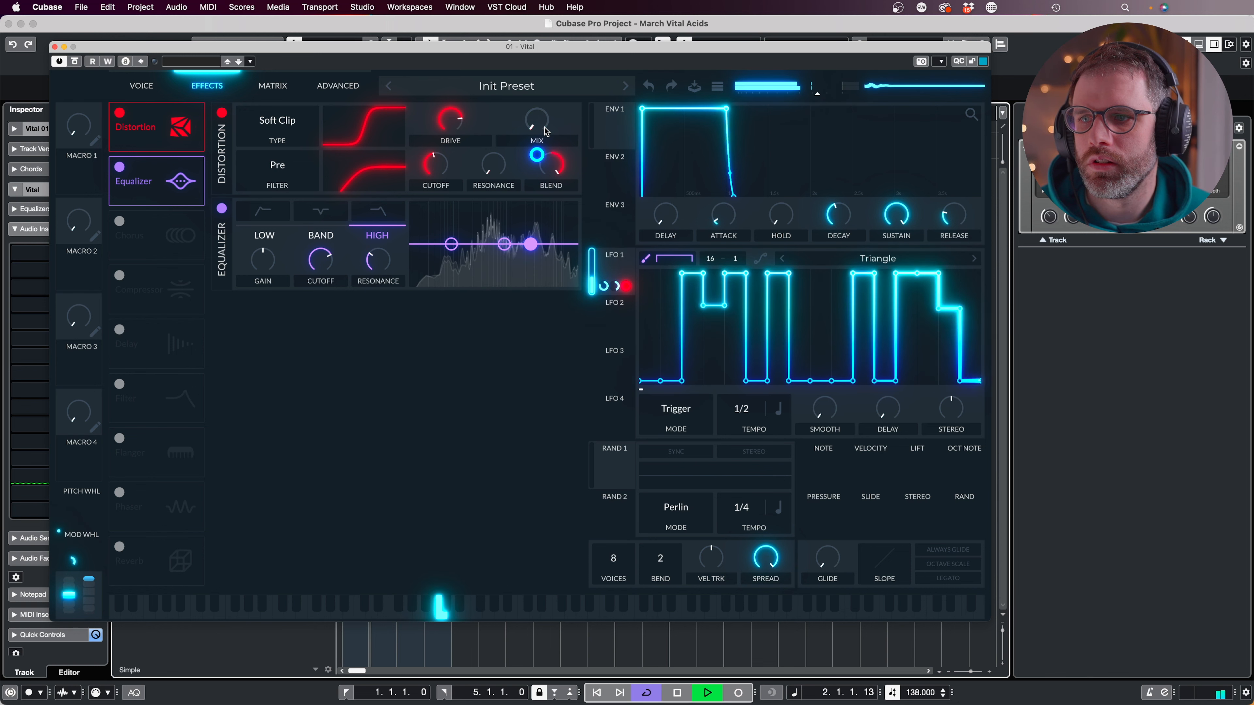
key(space)
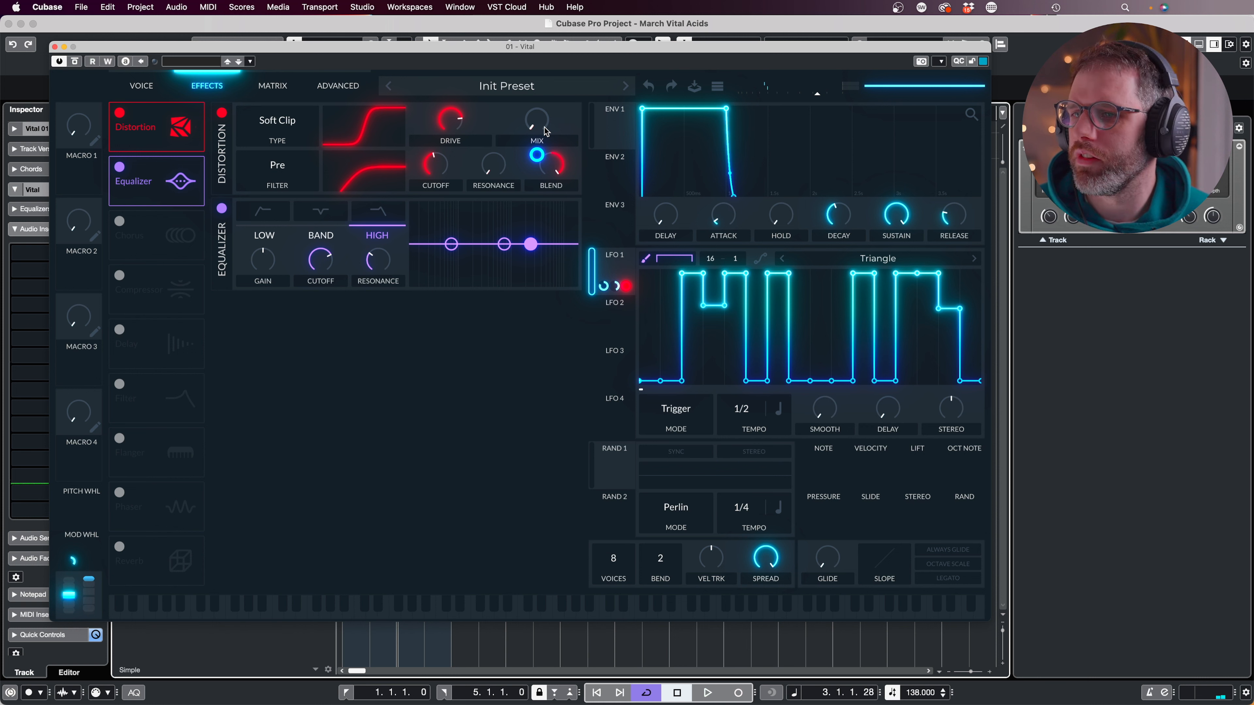
Switch the equalizer's low band to high-pass with -2.424 dB gain, dip the mid band slightly, and boost the high shelf at 94.89 semitones during playback.
click(271, 217)
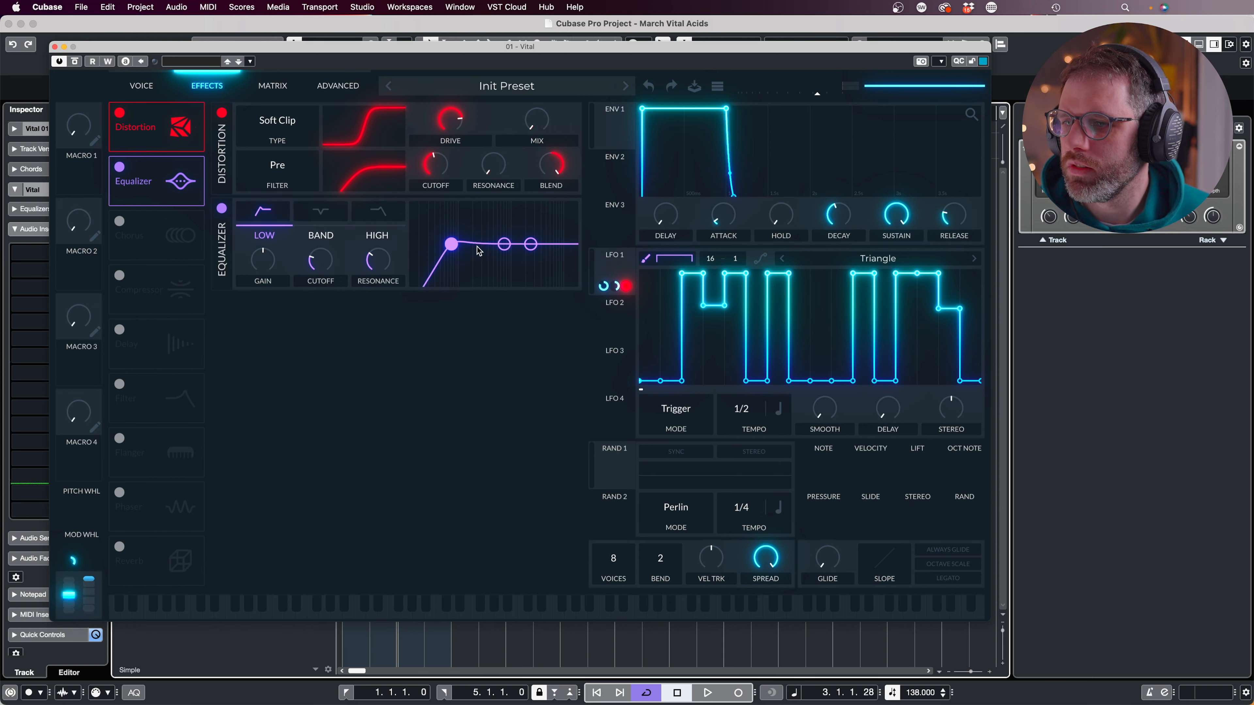
key(space)
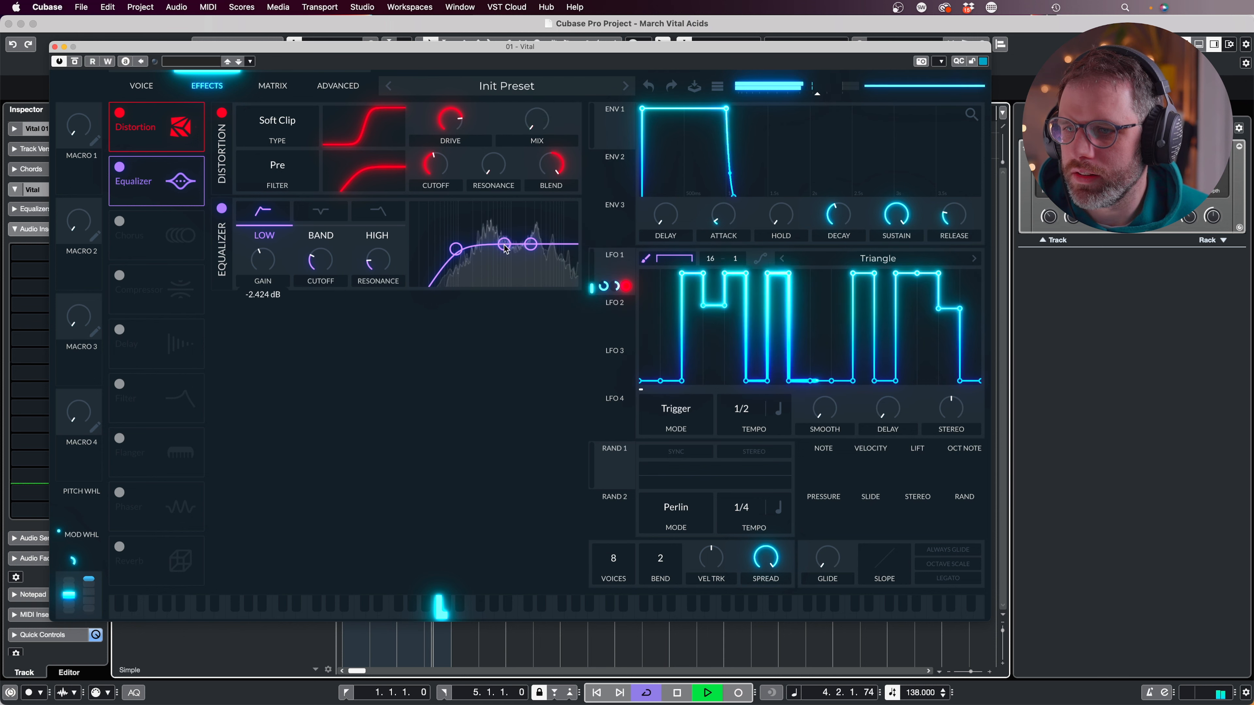
mouse_move(503, 243)
mouse_down()
mouse_move(490, 253)
mouse_move(523, 239)
mouse_up()
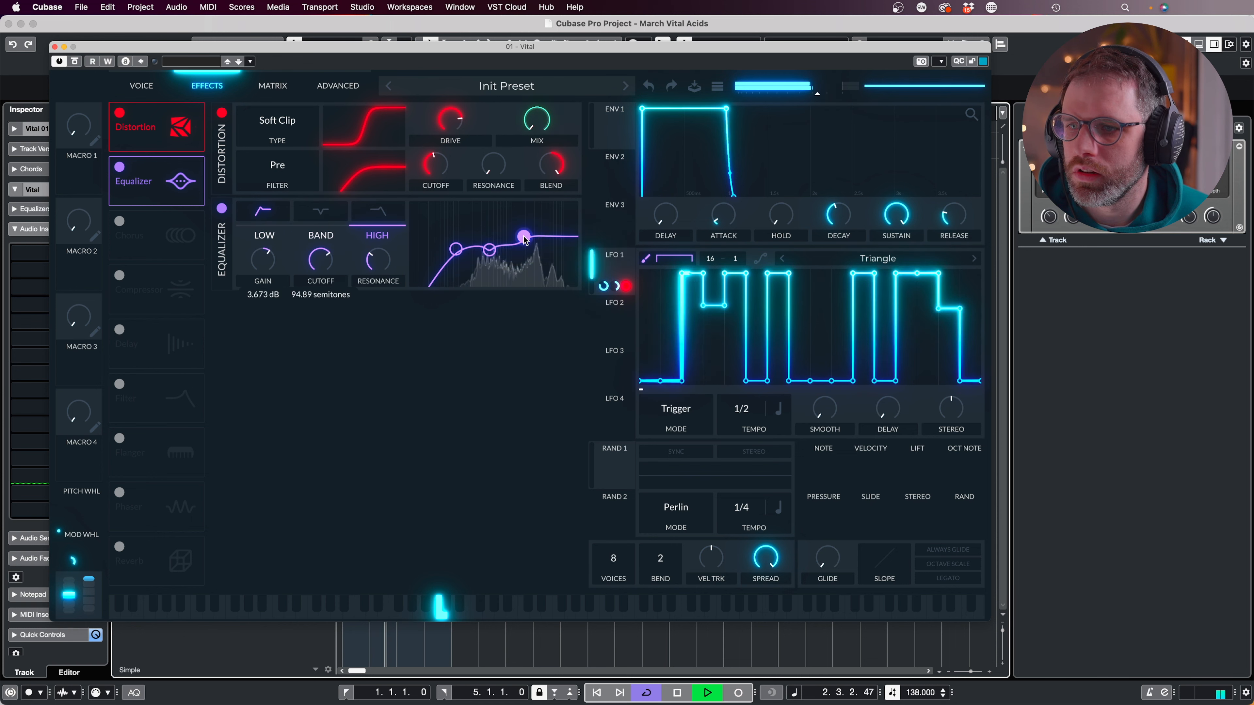
key(space)
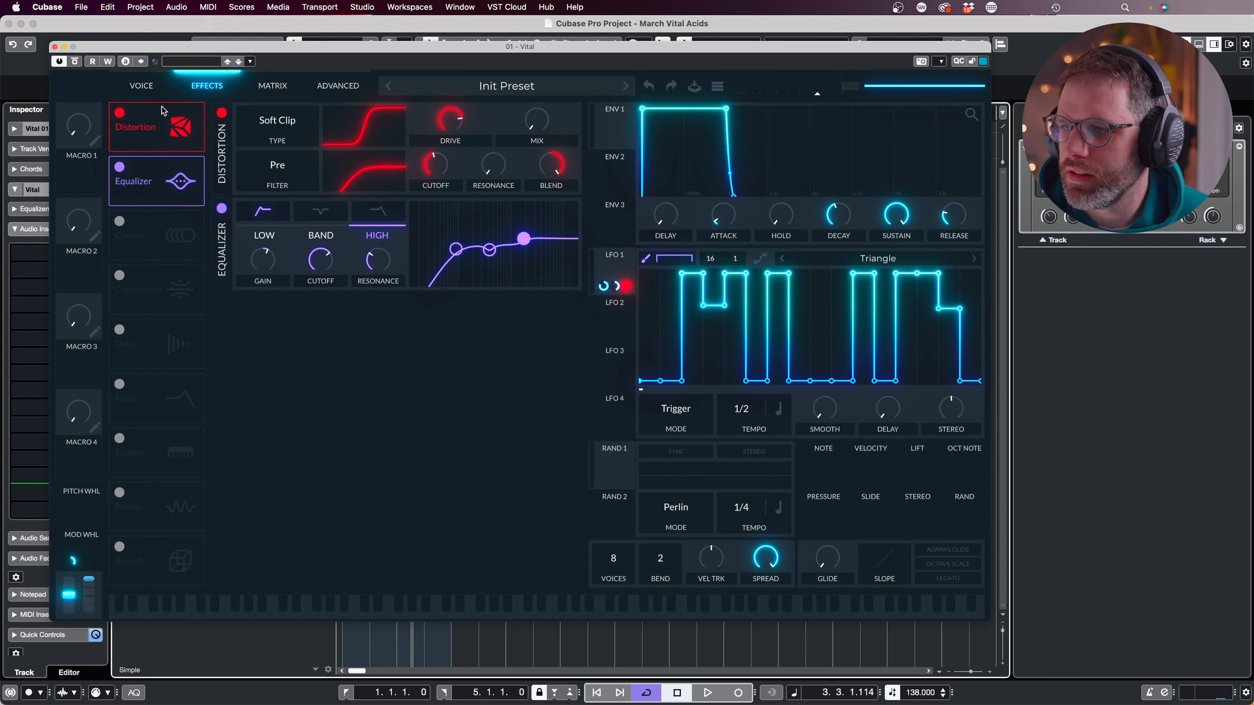
Enable the phaser directly after the equalizer in the effects chain and audition the loop with the mod wheel down.
click(119, 492)
drag(148, 506, 198, 237)
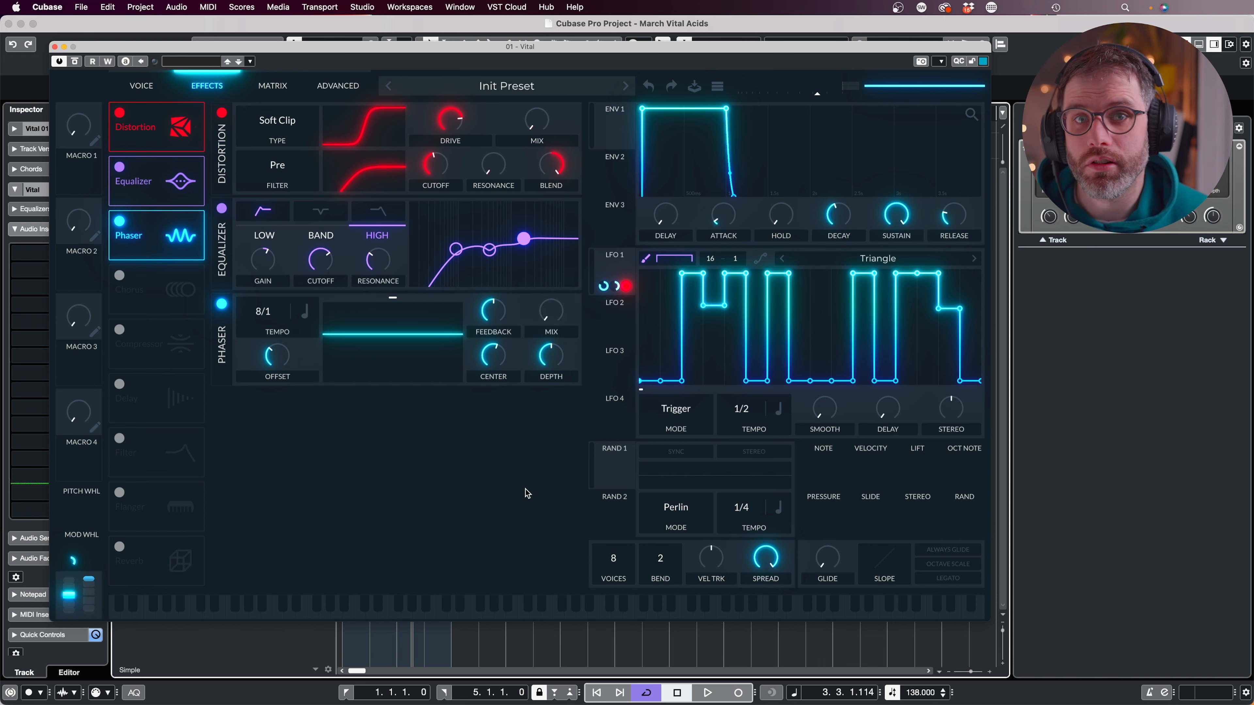
click(141, 87)
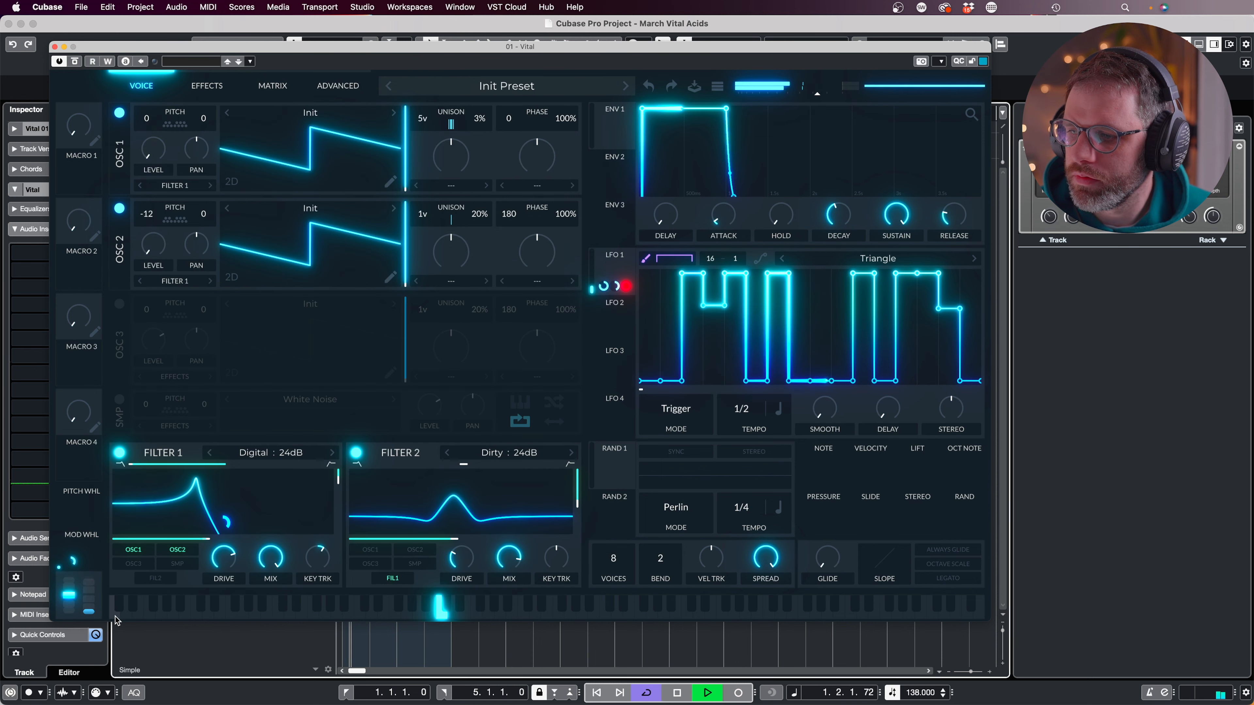
key(space)
Assign LFO 2's triangle to Filter 1's cutoff and set the LFO to a 4/1 tempo with smoothing at zero.
click(620, 337)
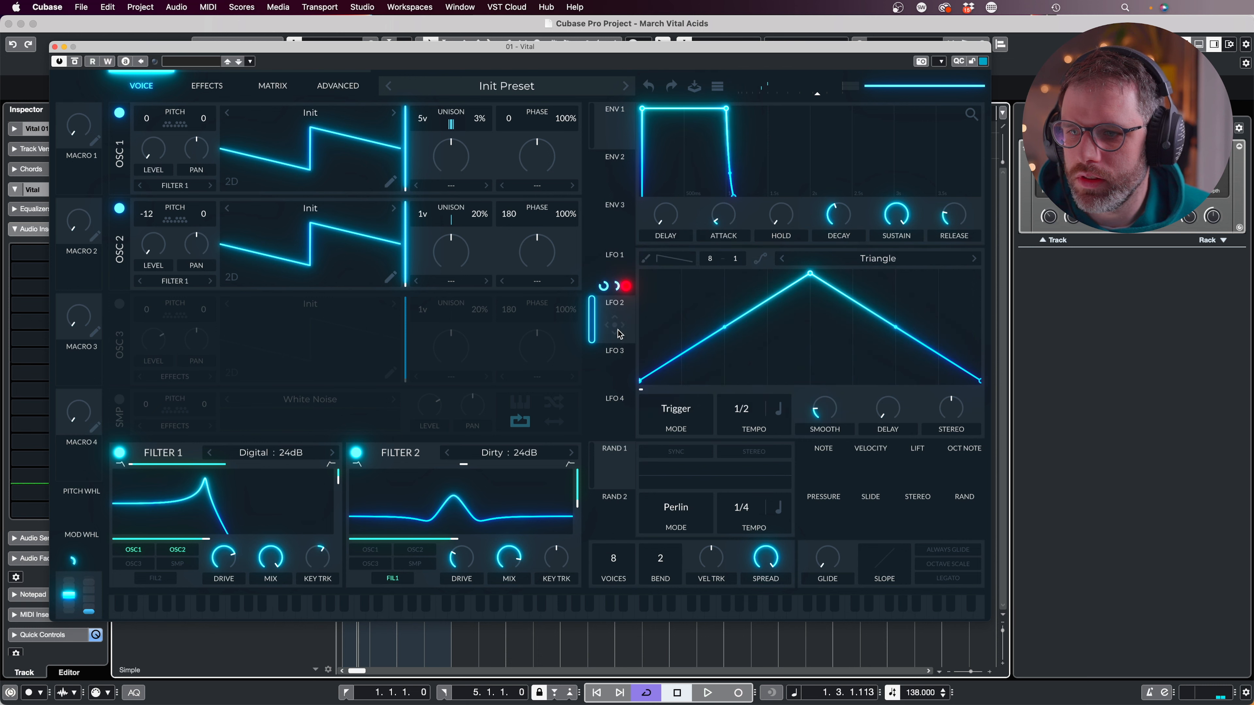
drag(614, 326, 295, 531)
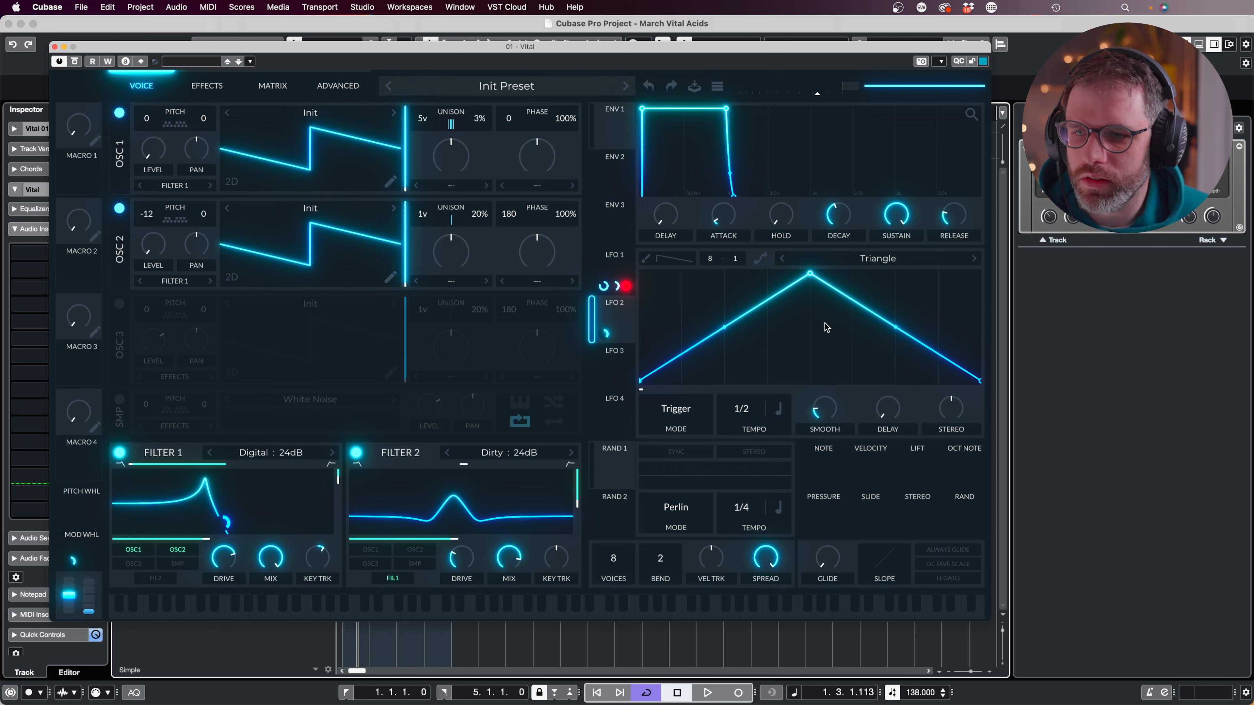
drag(737, 418, 736, 433)
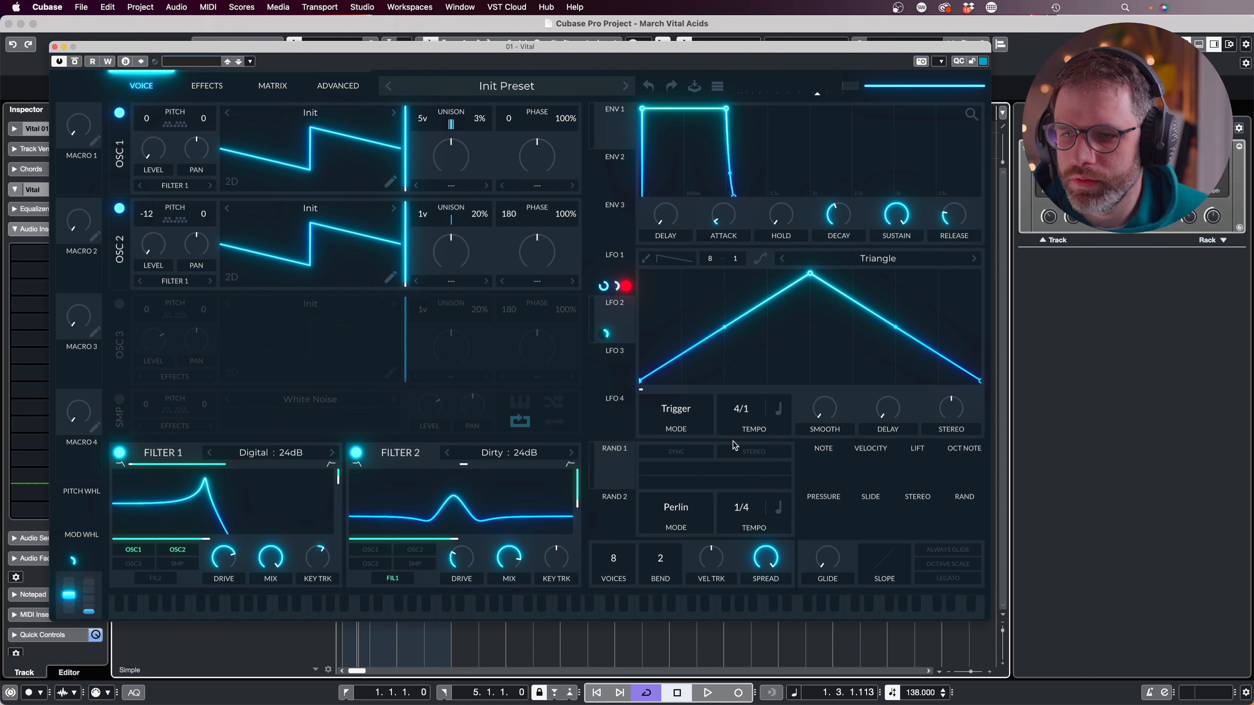
Lower the peak of LFO 2's triangle while the loop plays to reduce the filter sweep.
key(space)
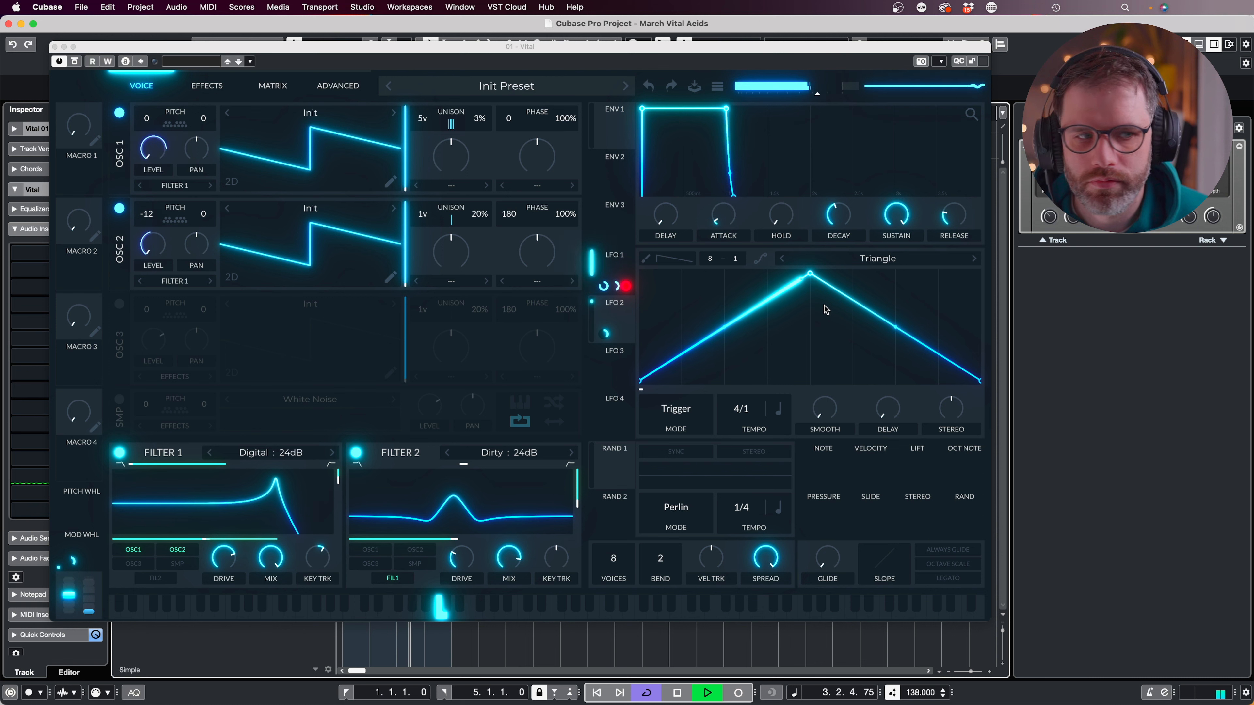
drag(806, 277, 810, 306)
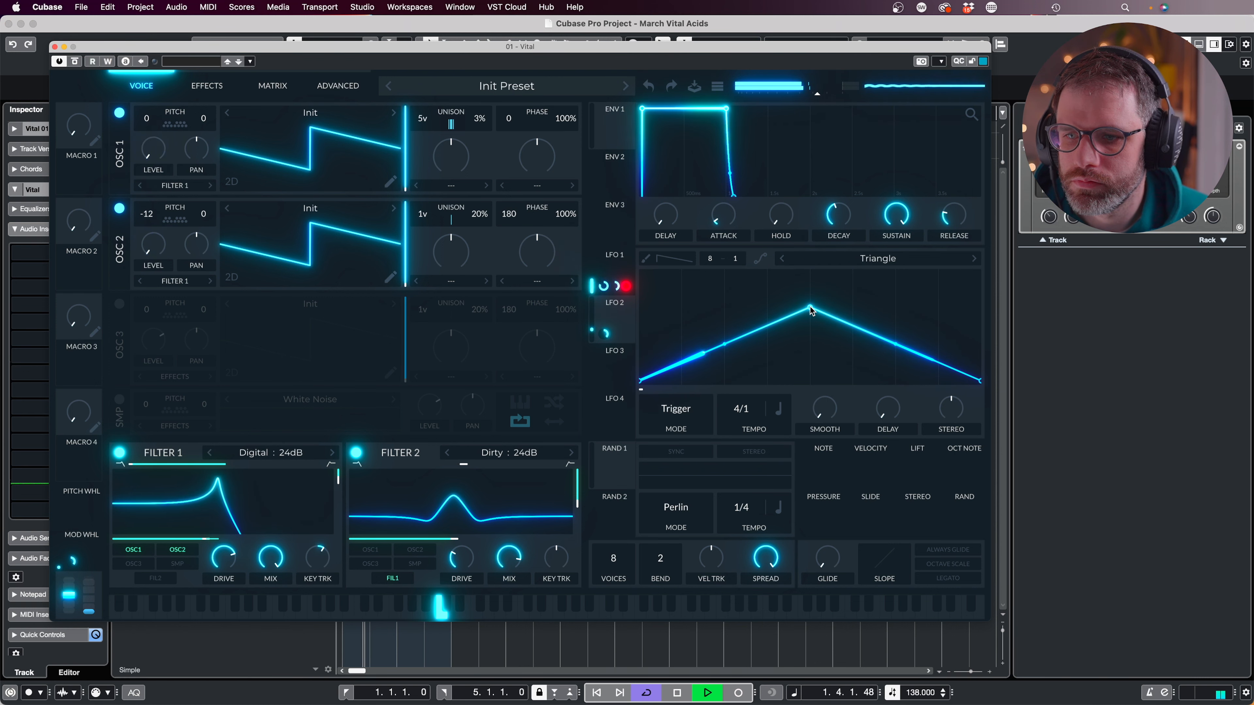
key(space)
Set LFO 2's mode to Sync and audition the loop with the filter sweep following the song position.
click(674, 409)
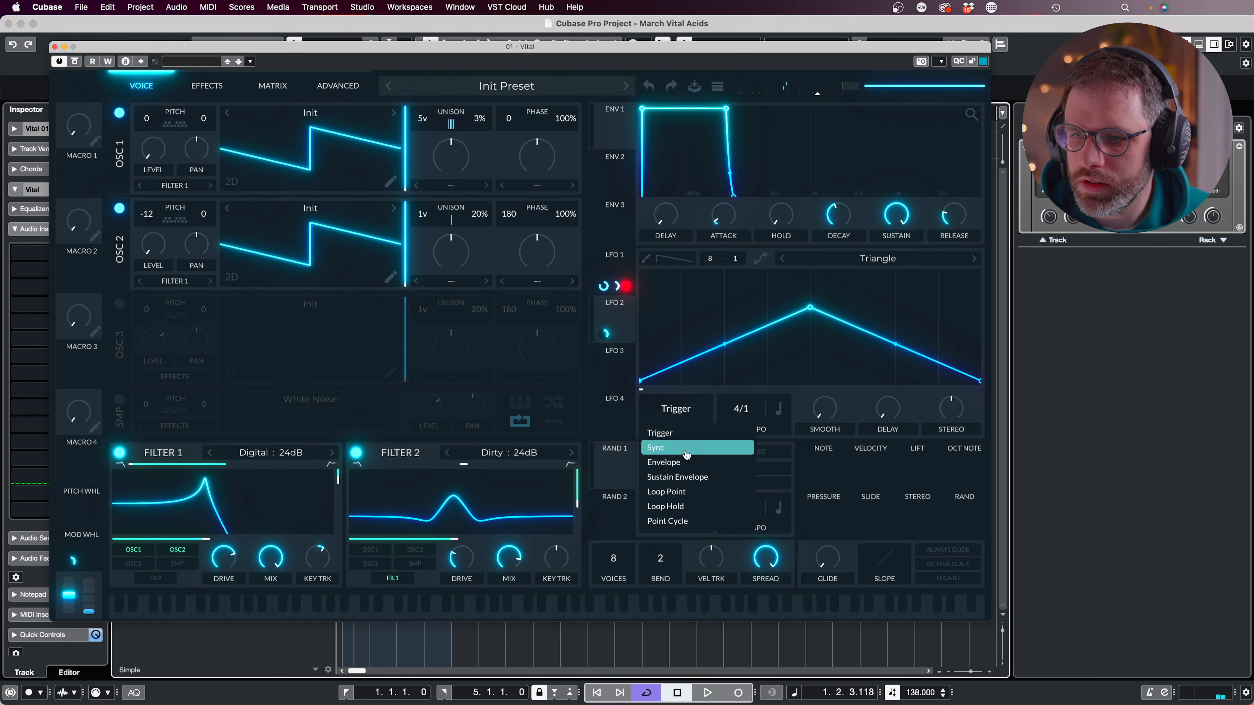
click(684, 448)
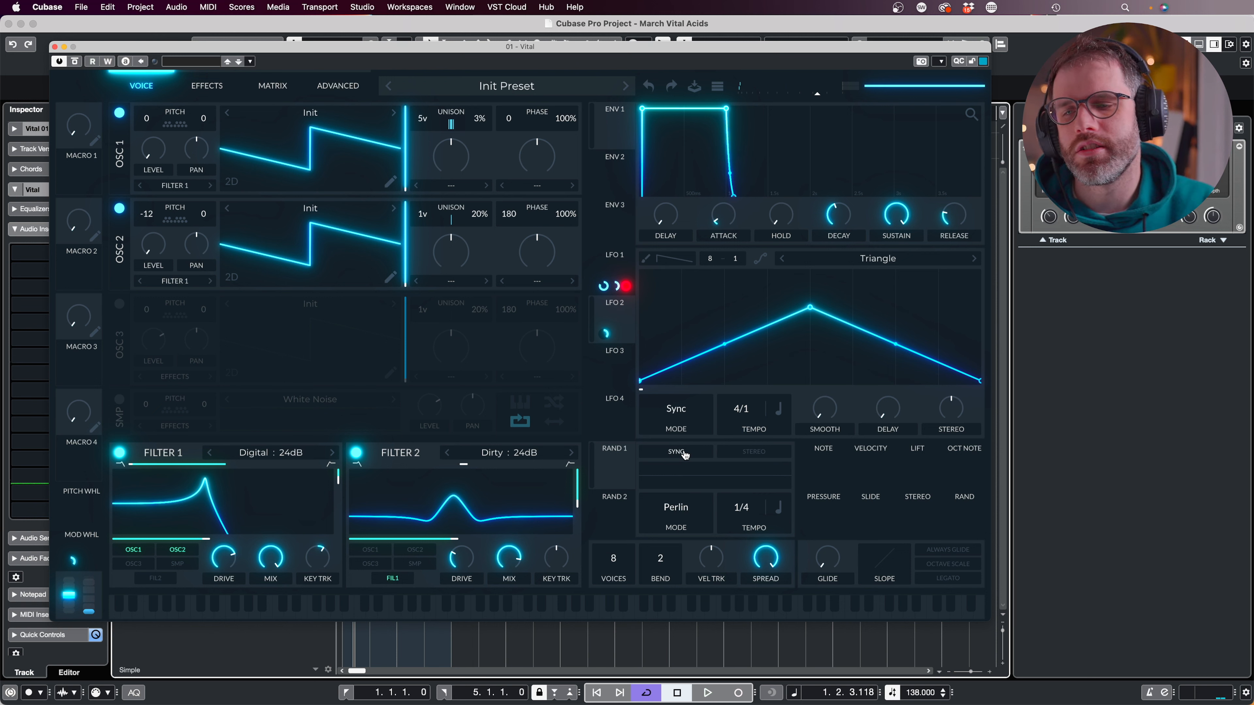
key(space)
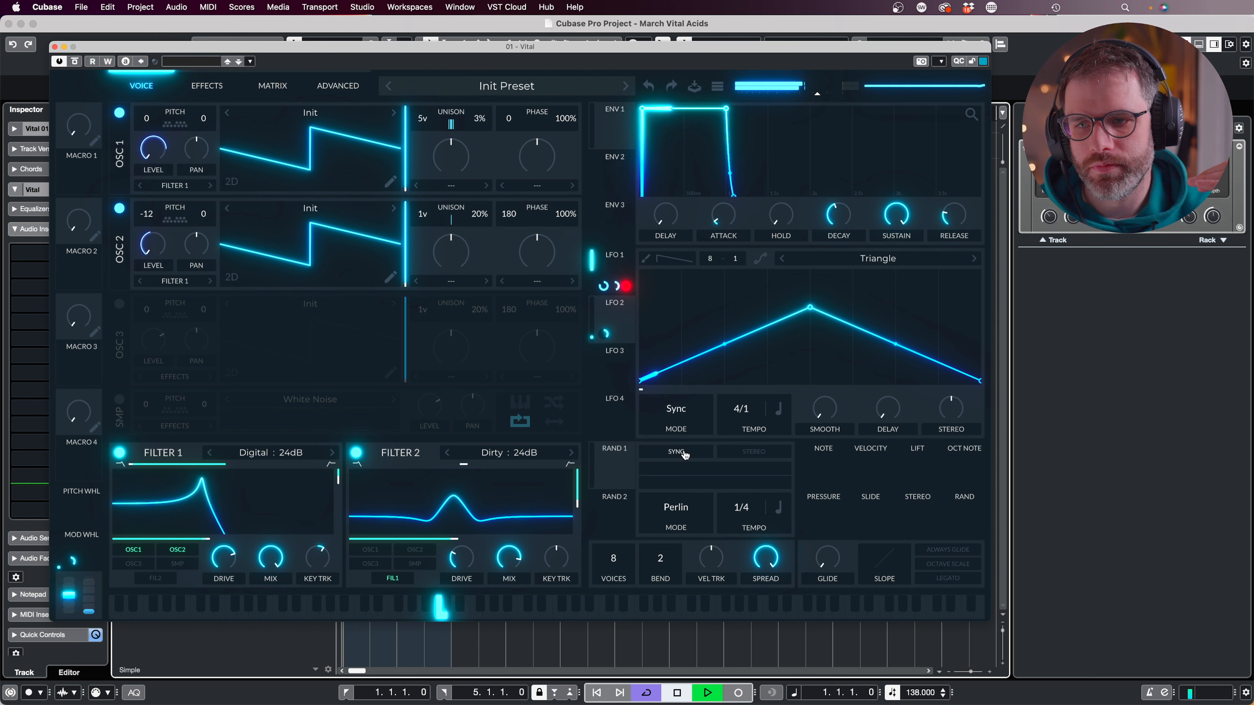
key(space)
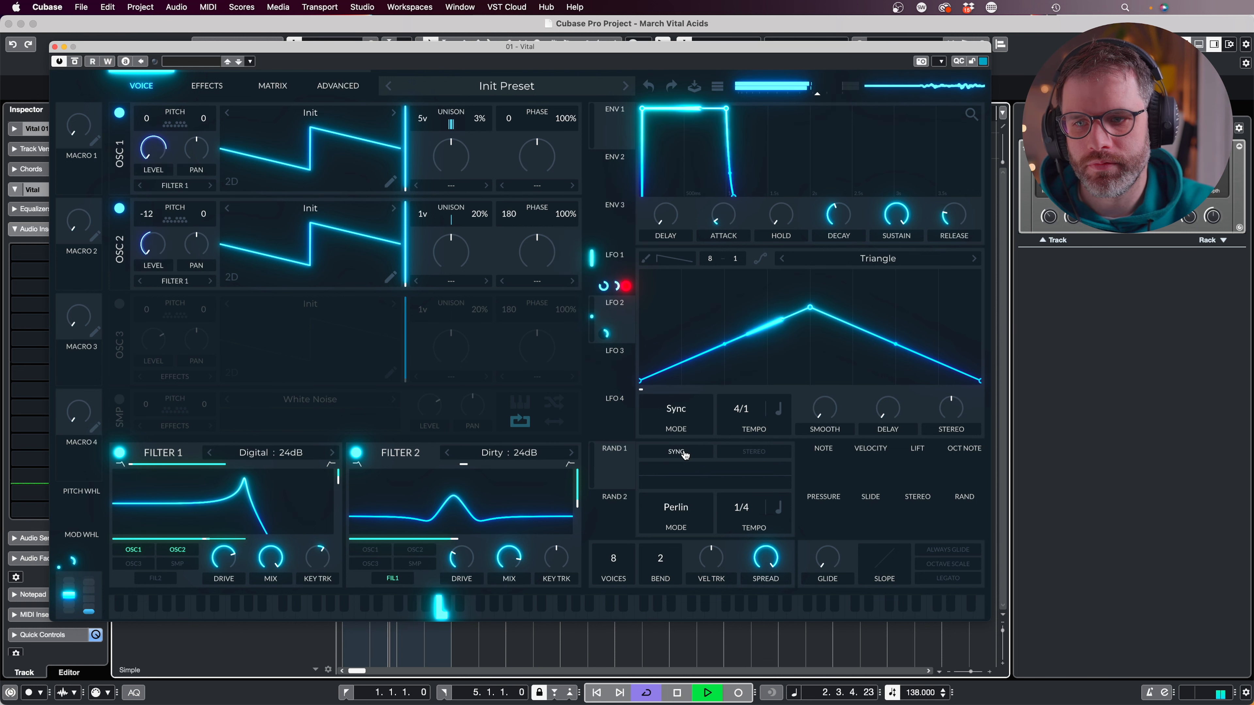
key(space)
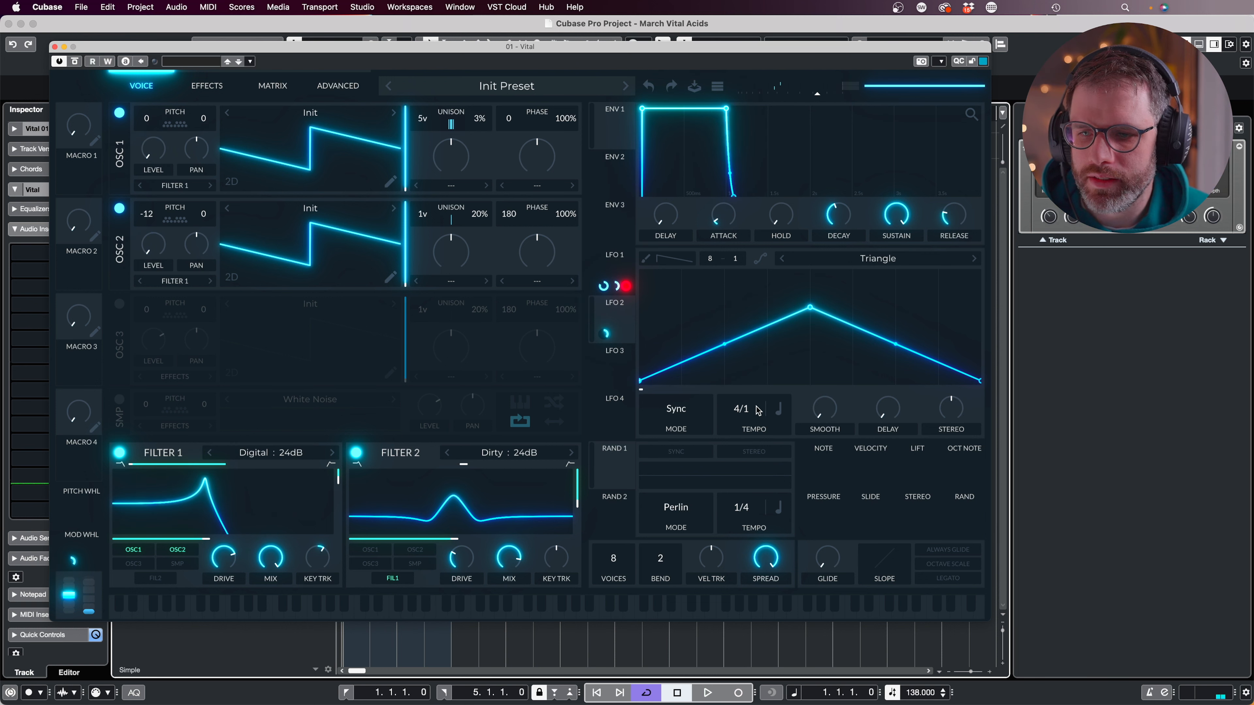
Switch LFO 2's rate to seconds, set it to about 6.448 secs, and set its Filter 1 cutoff amount to about 40.48 during playback.
click(778, 408)
click(799, 432)
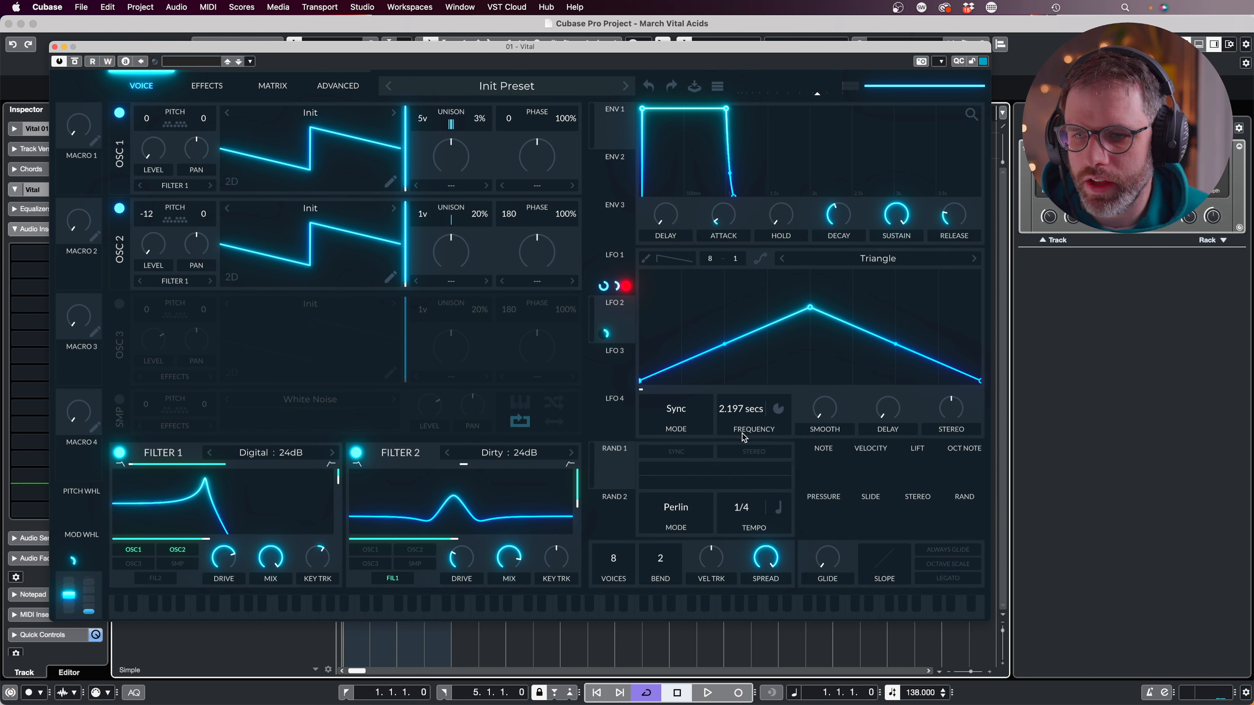
drag(742, 442, 741, 423)
key(space)
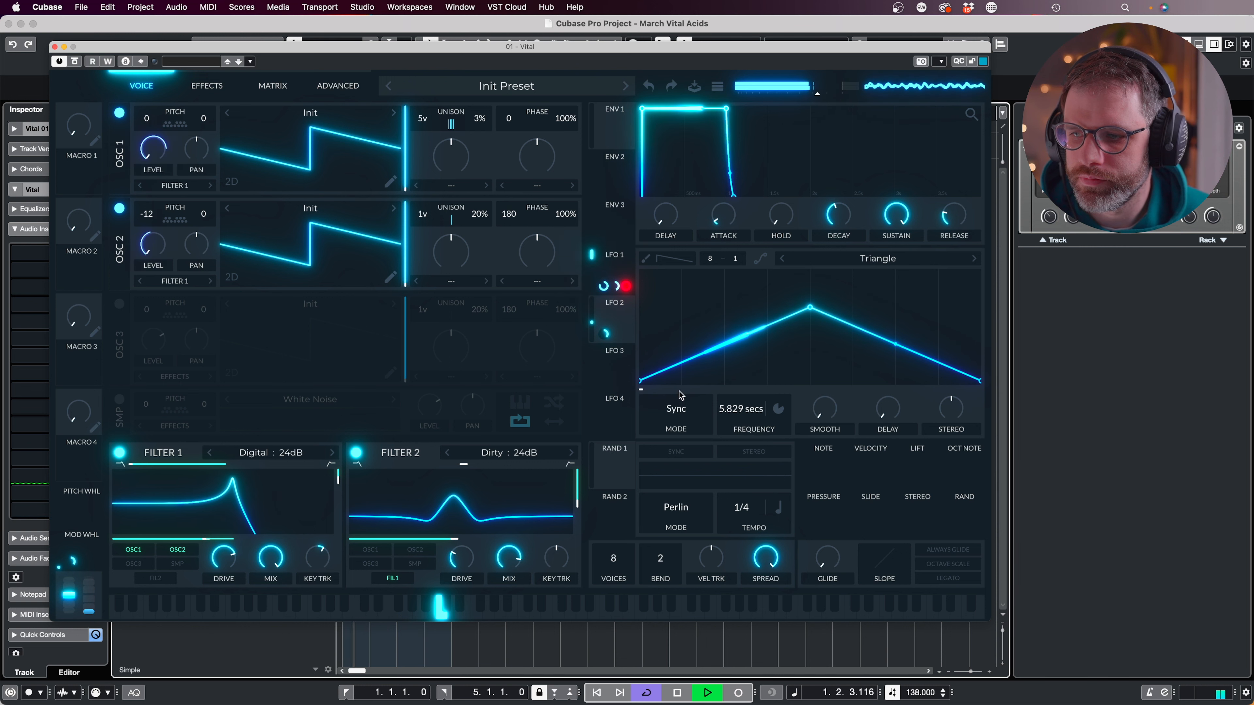
drag(605, 334, 606, 342)
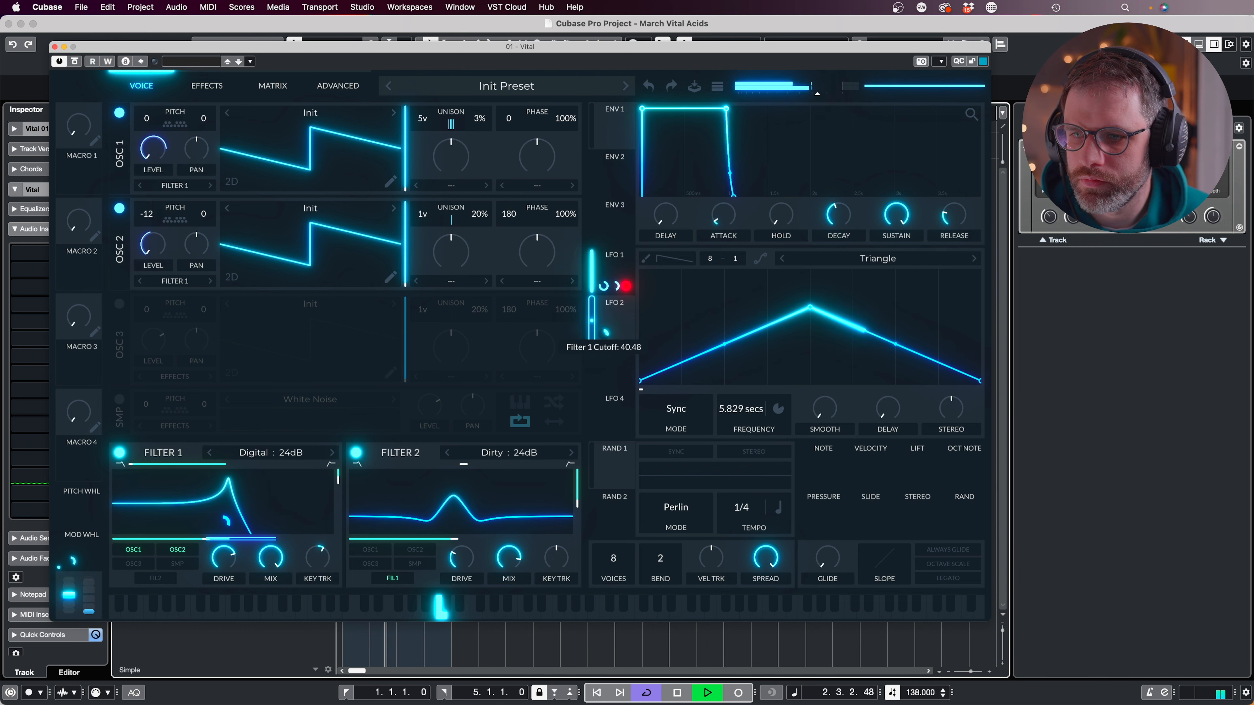
drag(740, 408, 748, 403)
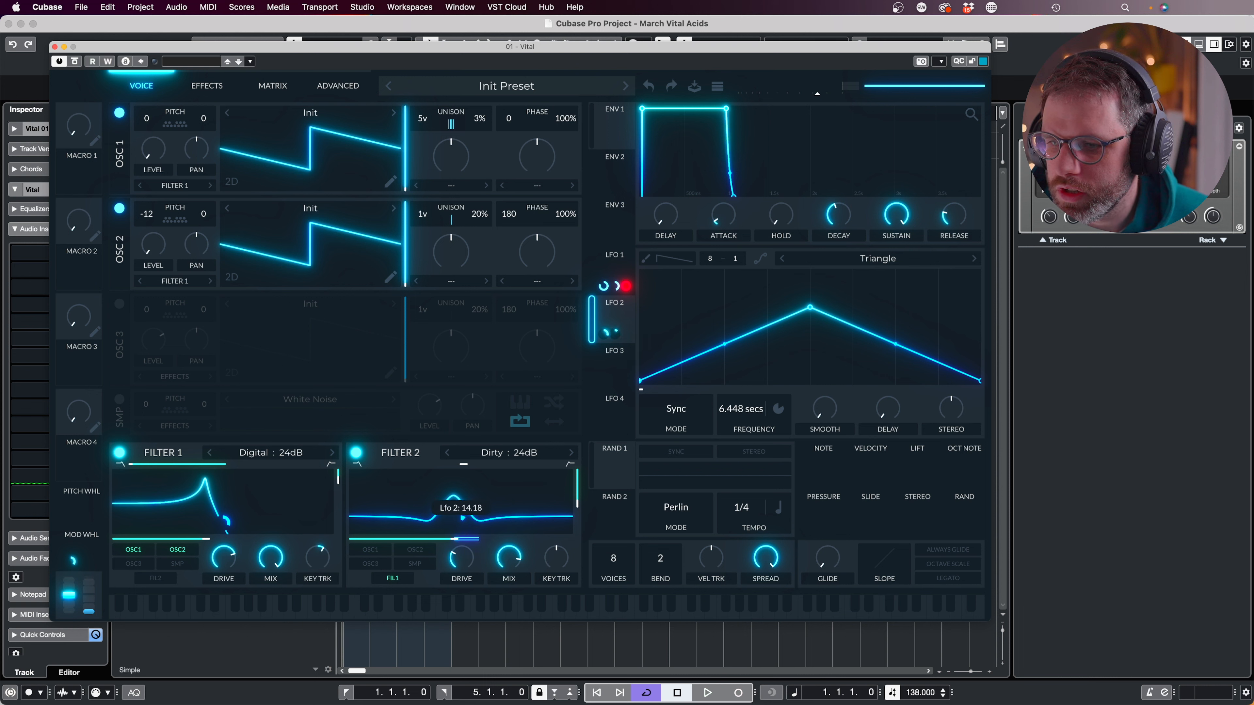
Assign LFO 2 to Filter 2's cutoff with an amount of about 14.18 and audition the loop.
key(space)
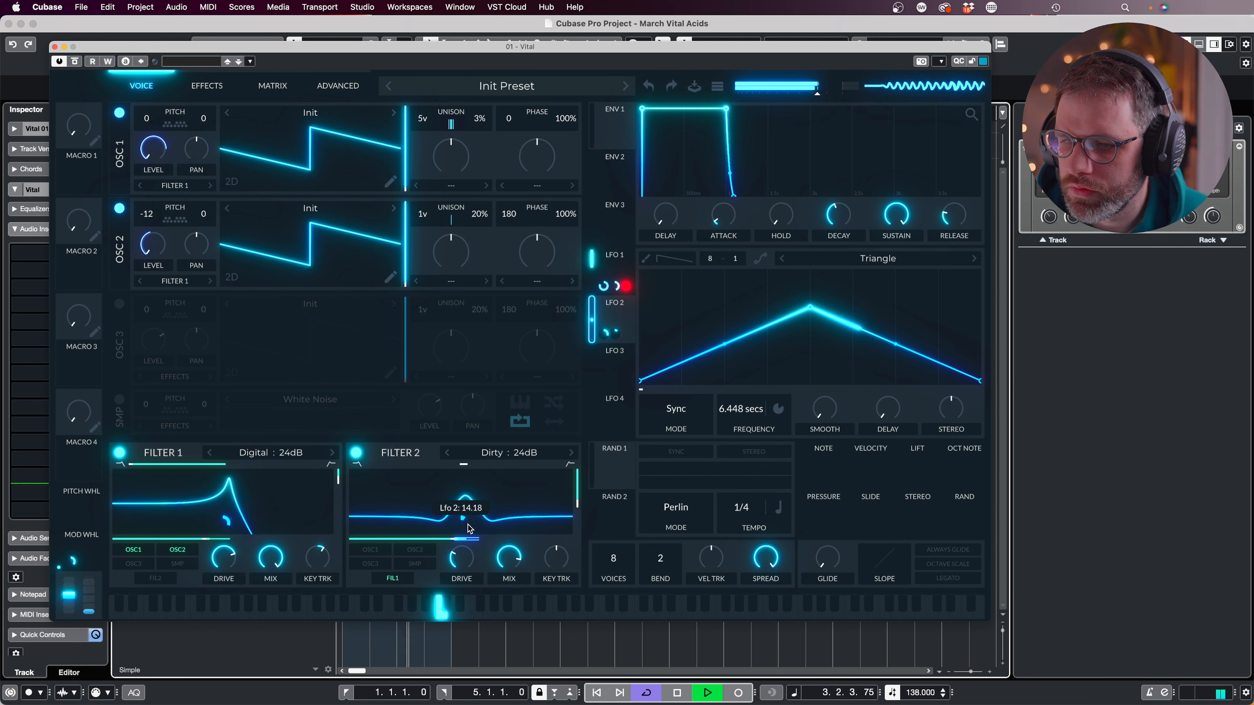
key(space)
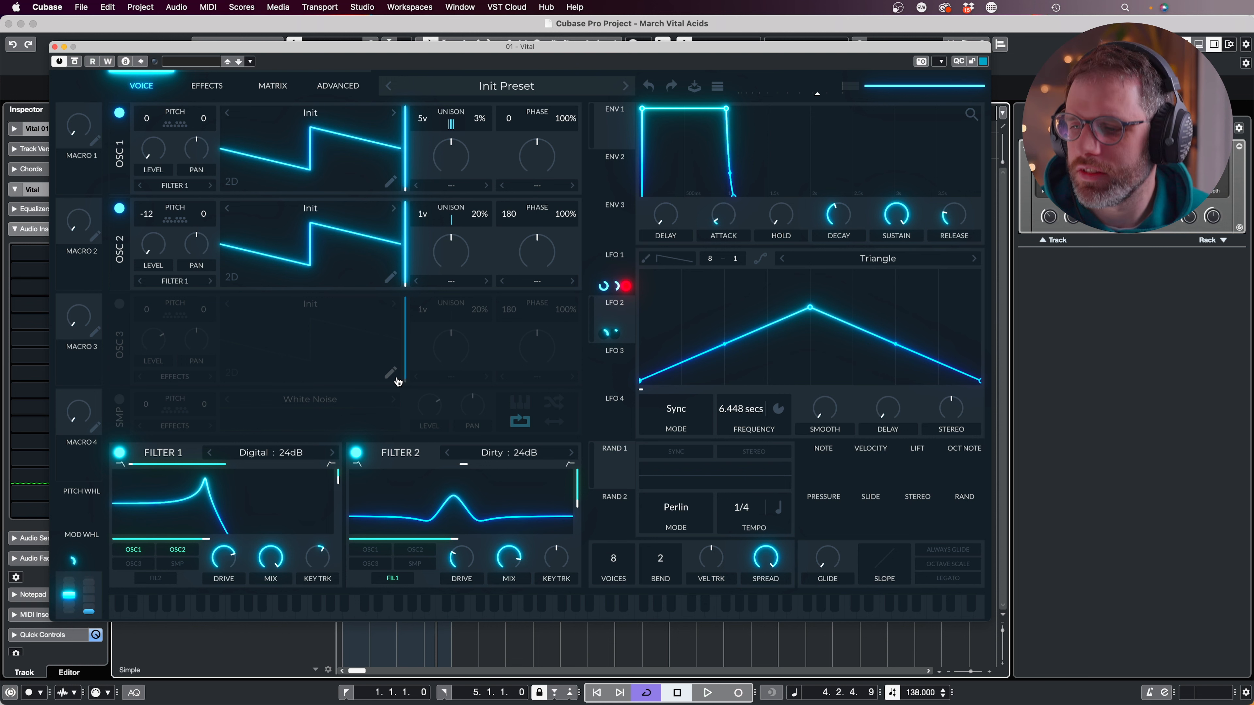
Enable the reverb and delay effects and arrange them after the phaser, with the delay ahead of the reverb.
click(208, 87)
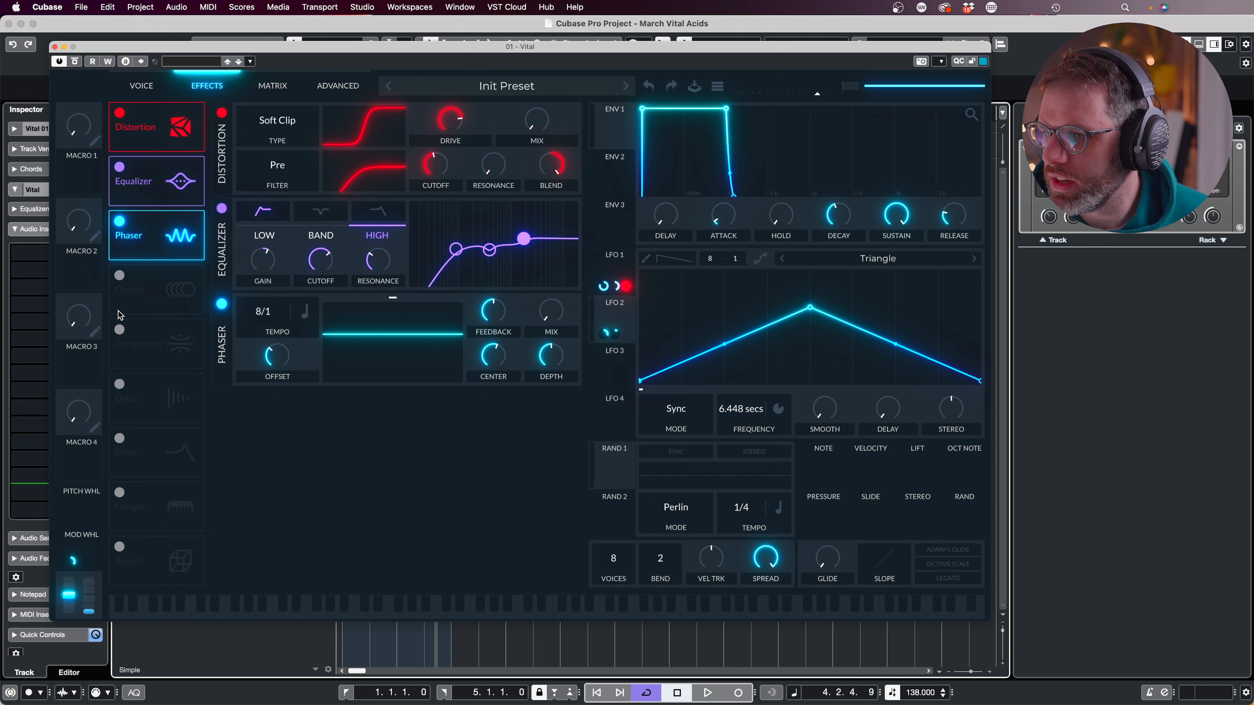
click(119, 546)
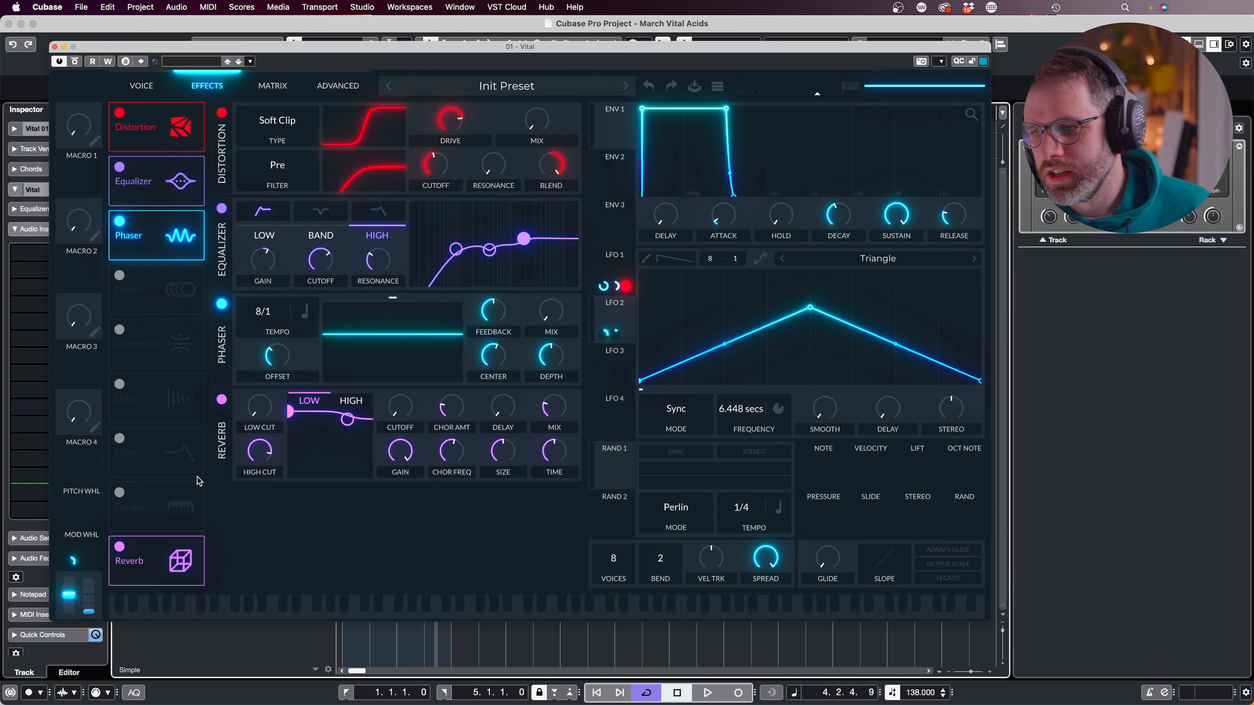
drag(161, 568, 162, 304)
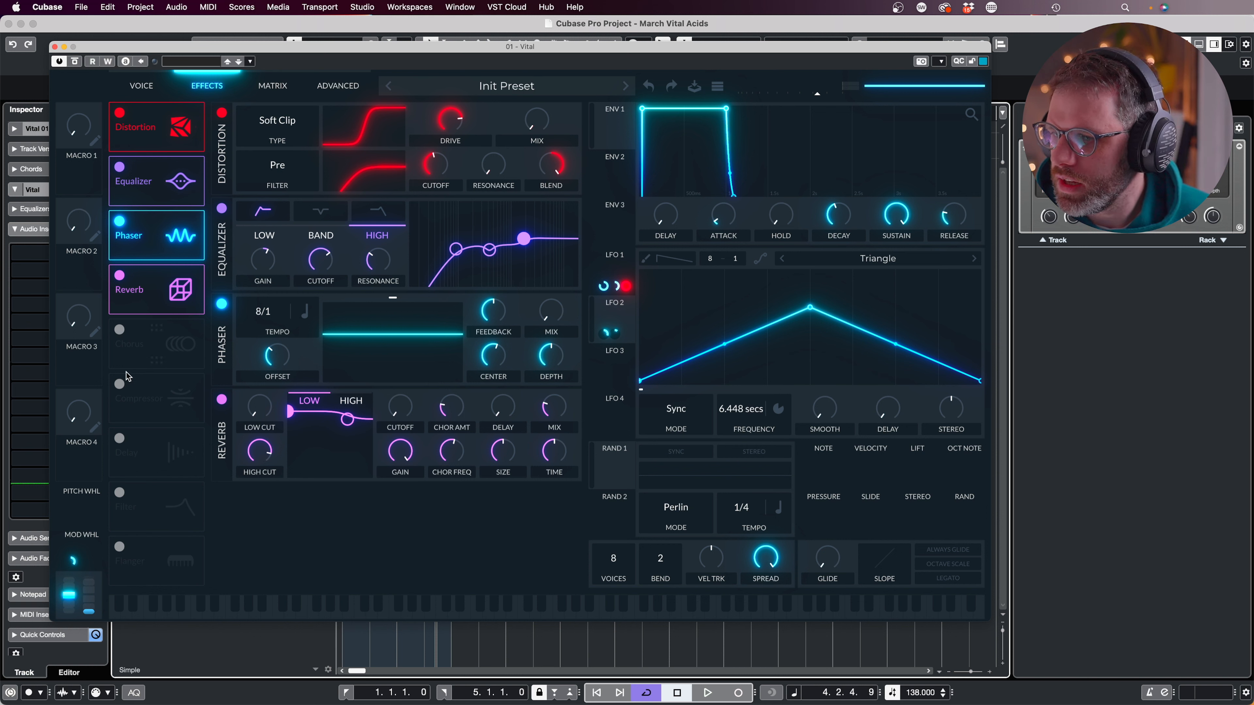
click(120, 438)
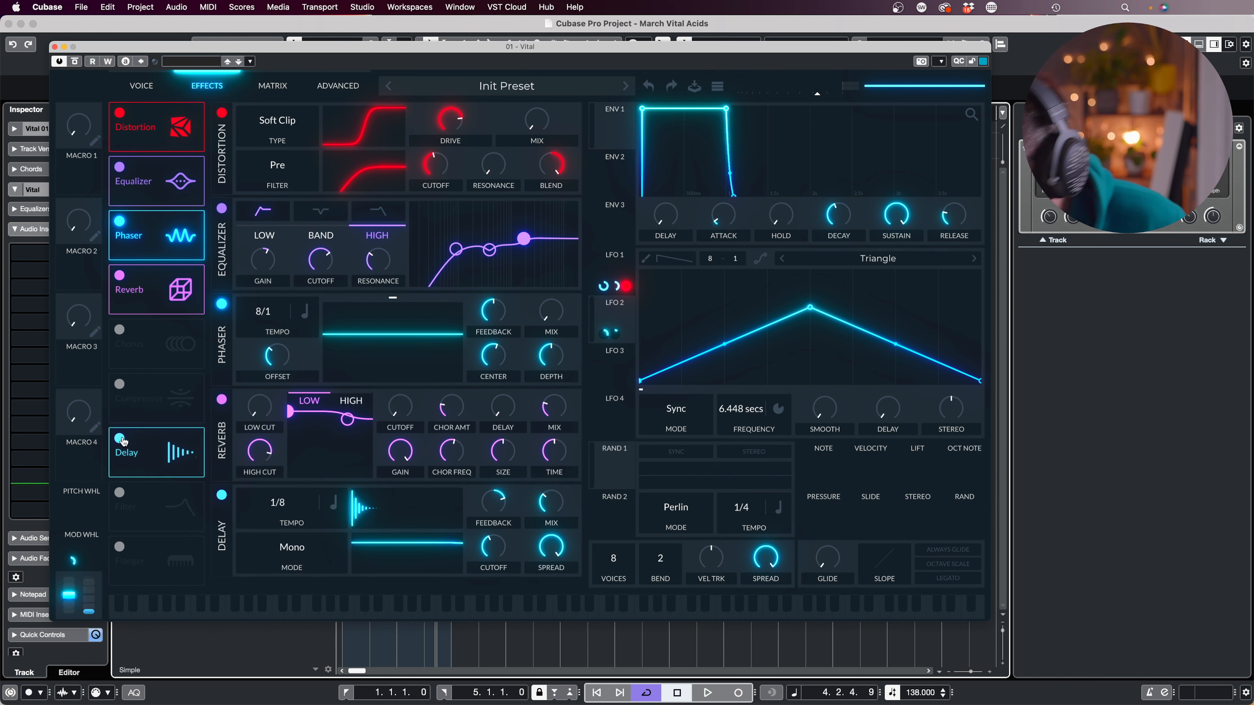
drag(143, 444, 143, 307)
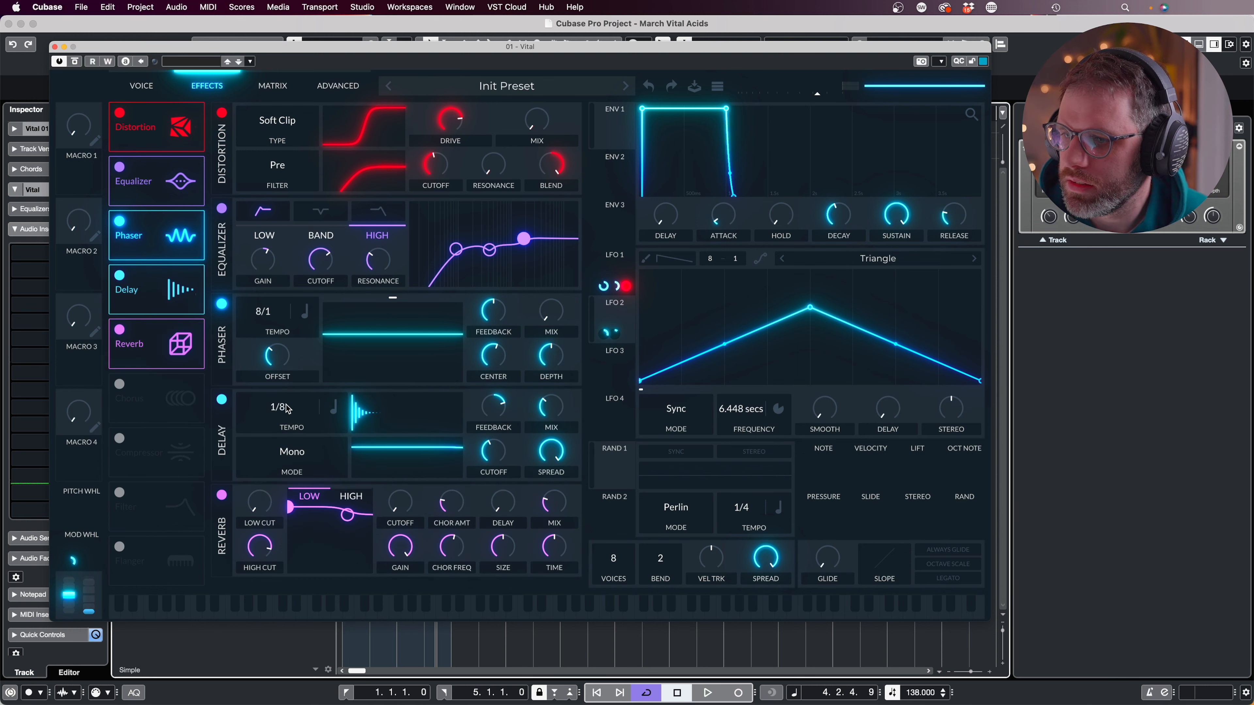
Set the delay mode to Ping Pong, then lower its mix and spread and raise its filter cutoff while the loop plays.
click(291, 452)
click(277, 505)
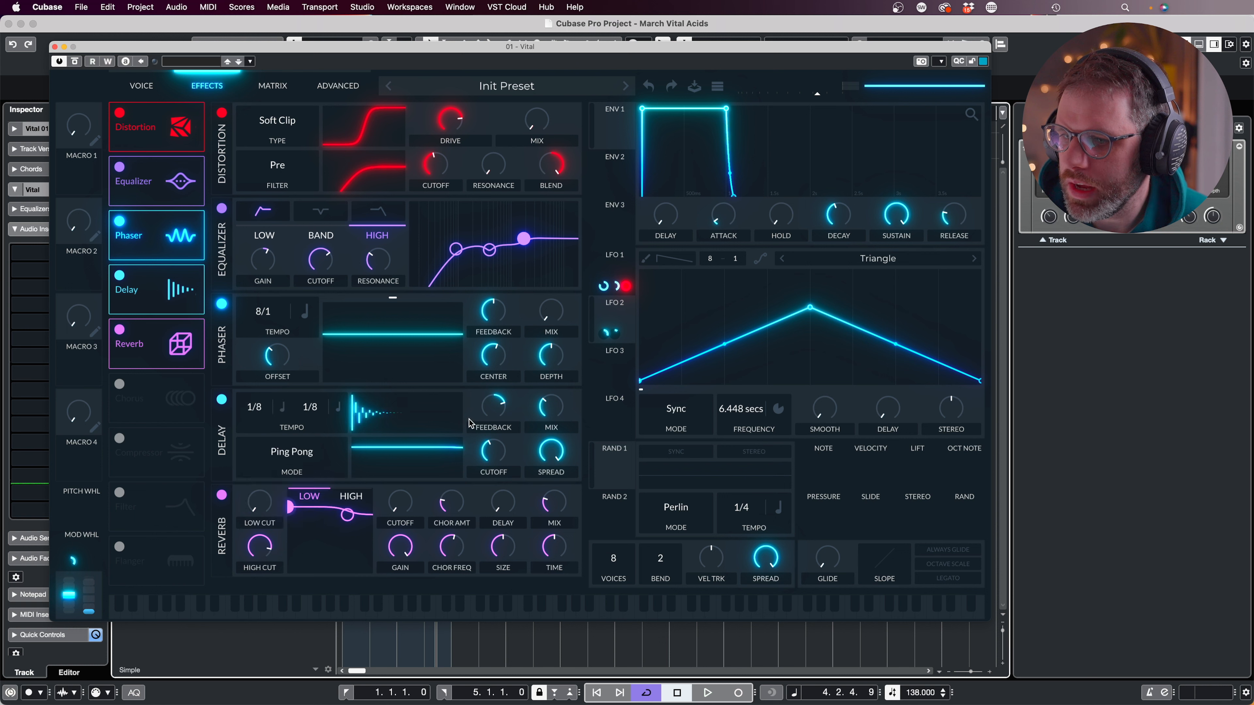
key(space)
drag(543, 418, 492, 448)
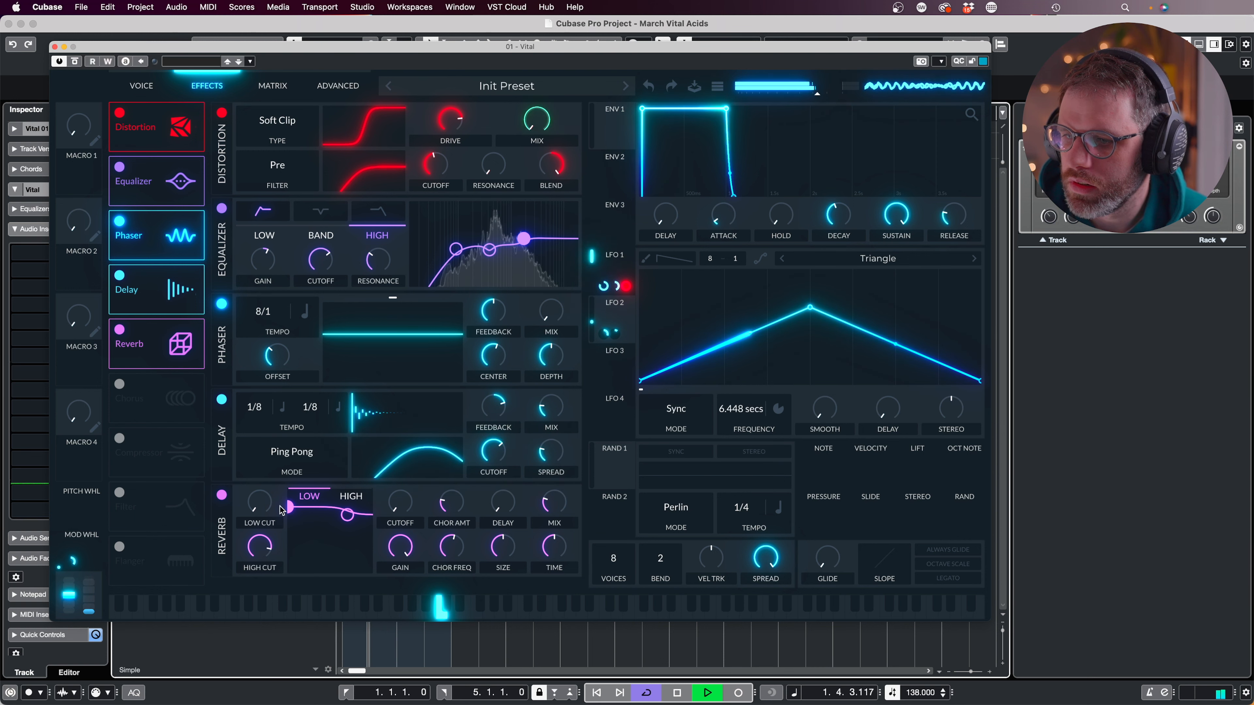
Shape the reverb by cutting its low band and raising the low cut and time, then lower its mix during playback.
drag(293, 508, 310, 550)
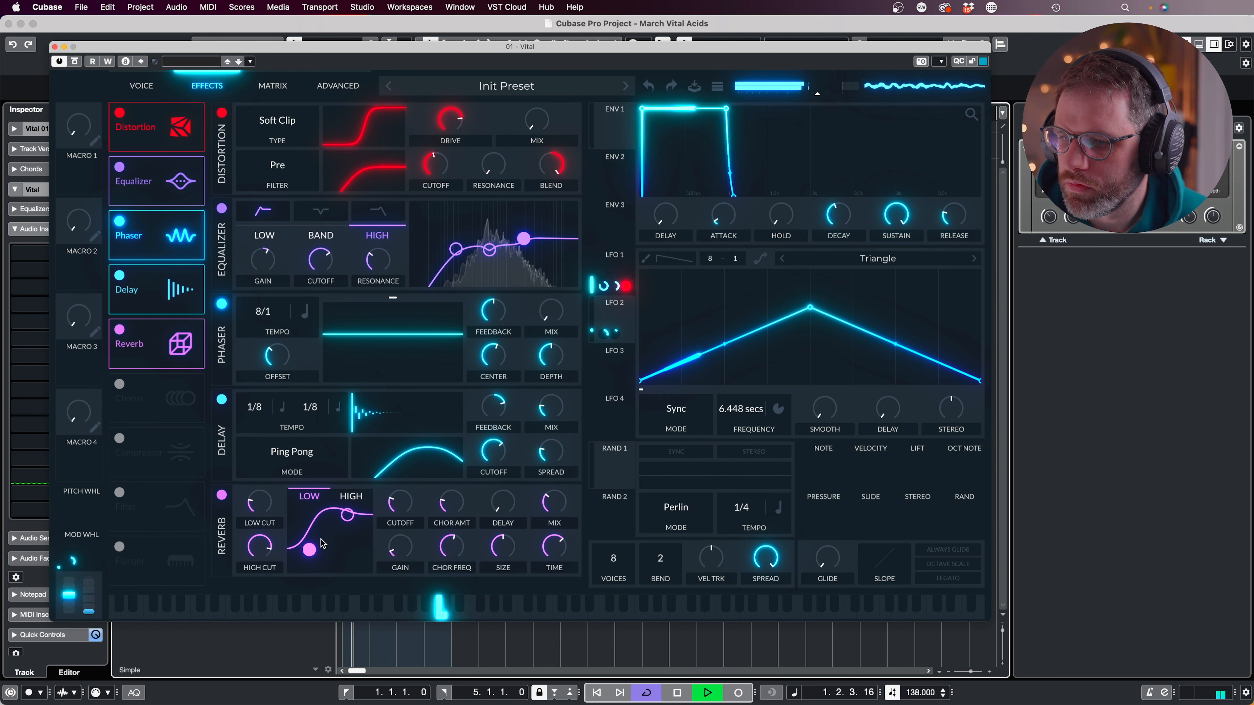
drag(308, 549, 321, 560)
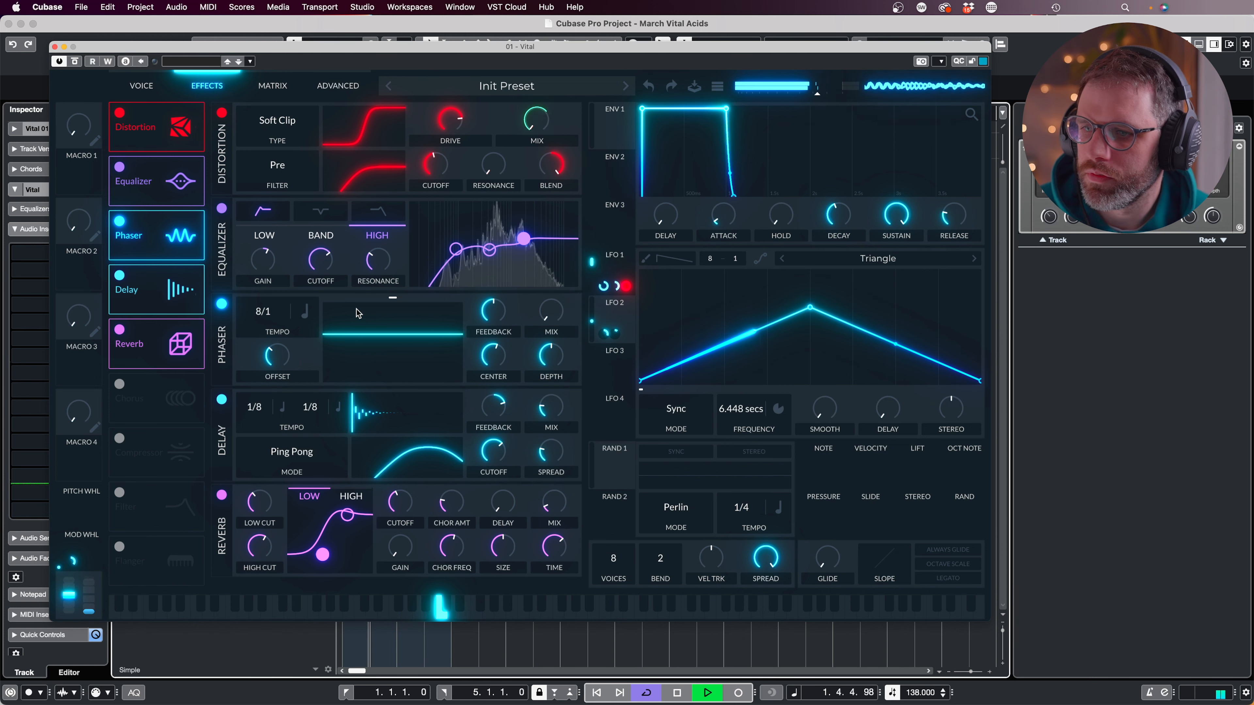
key(space)
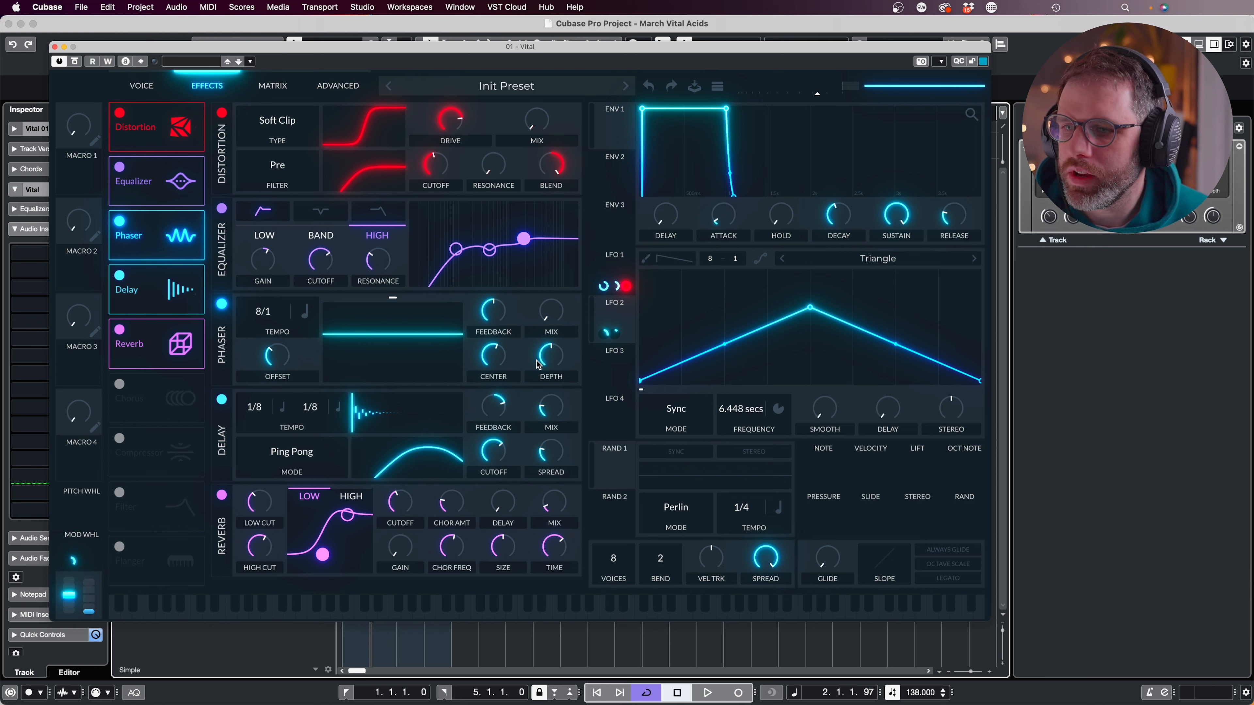
Raise the phaser's mix and set its feedback to about 61.52%, comparing the loop with the phaser bypassed and active.
key(space)
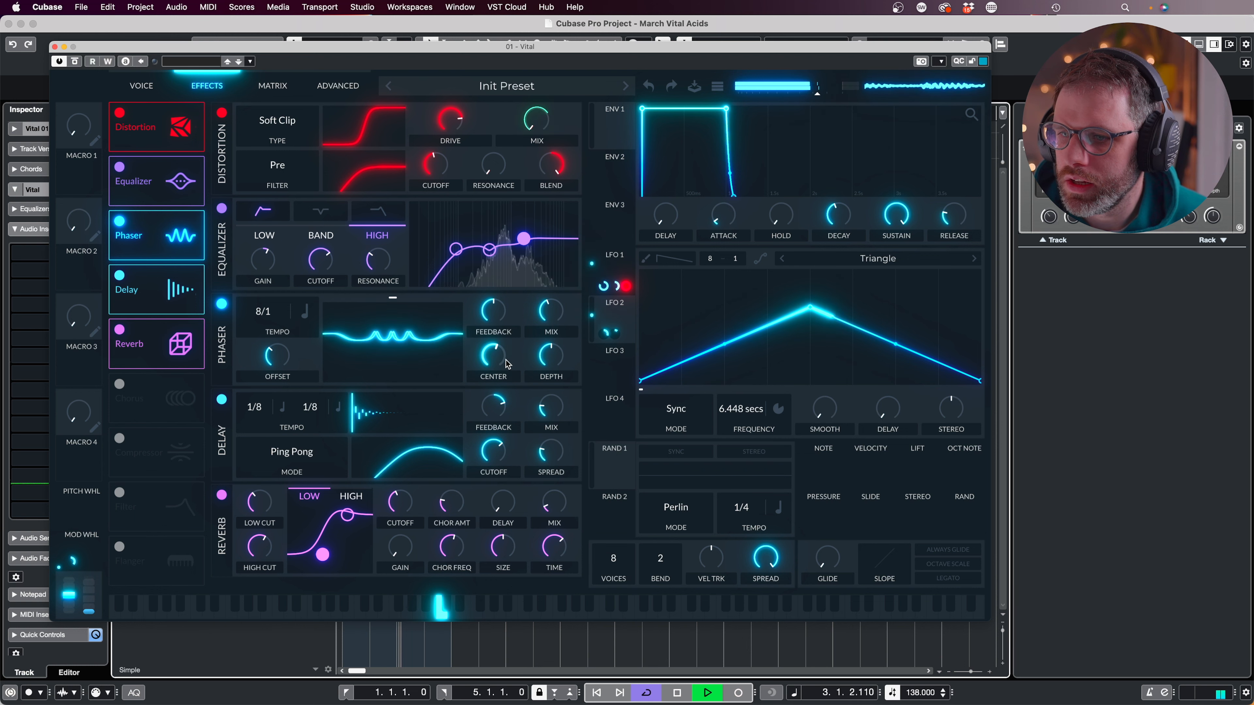
mouse_move(553, 312)
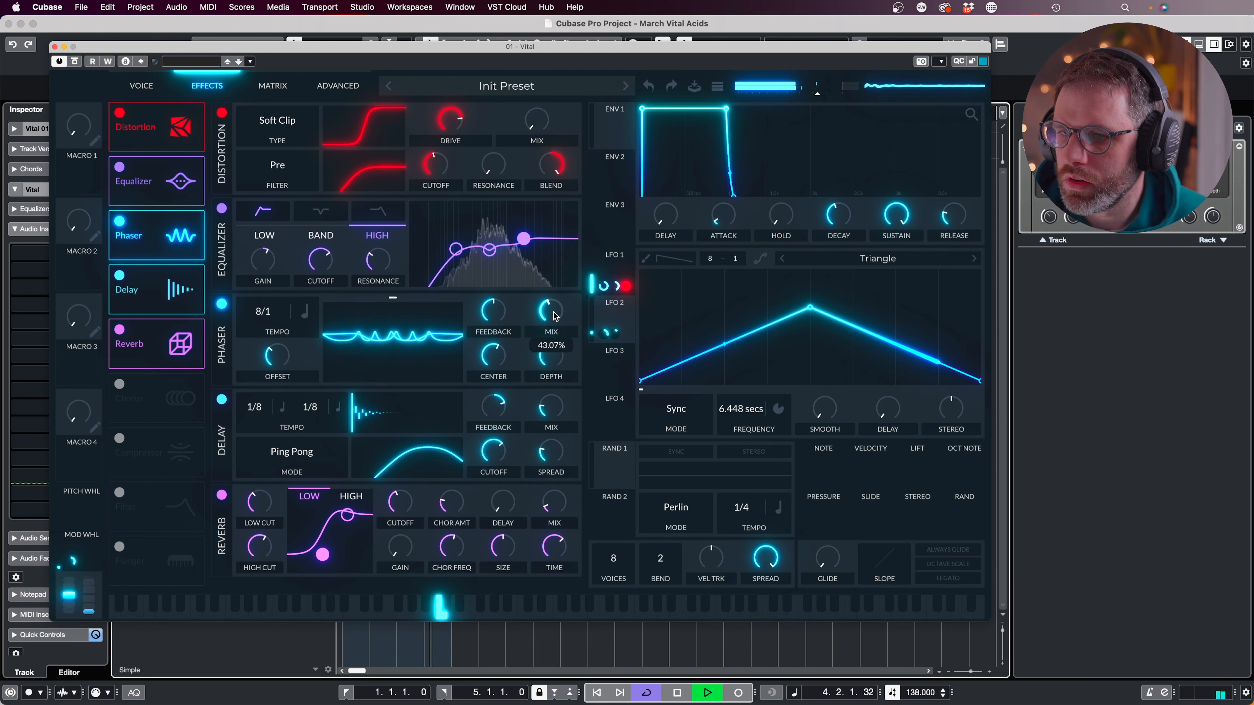
drag(496, 311, 497, 297)
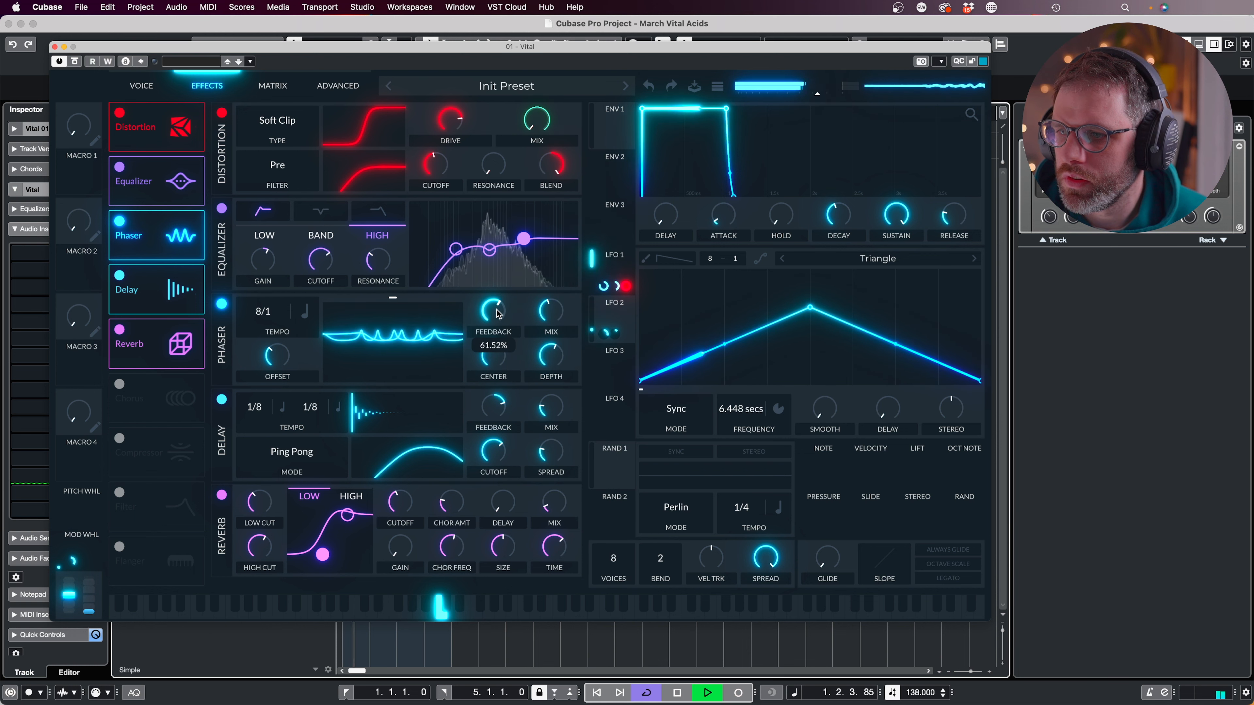
click(222, 303)
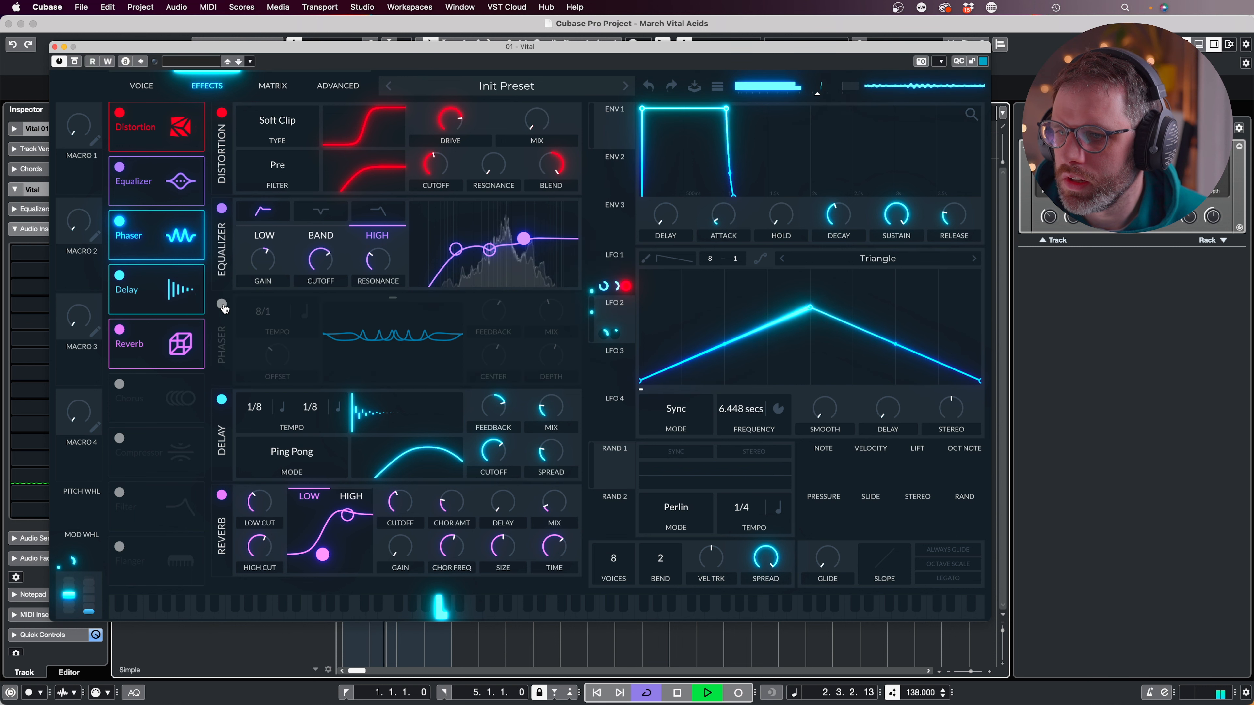
click(222, 303)
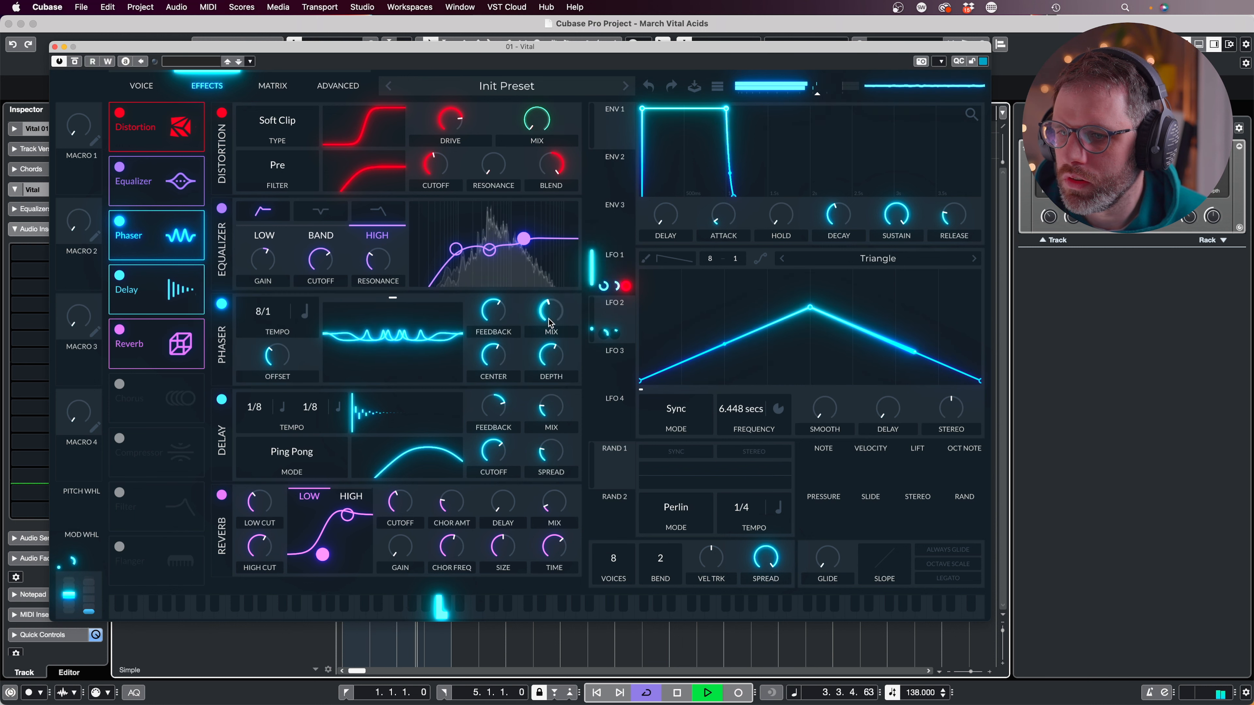
mouse_move(550, 322)
mouse_down()
mouse_move(555, 285)
mouse_move(547, 302)
mouse_up()
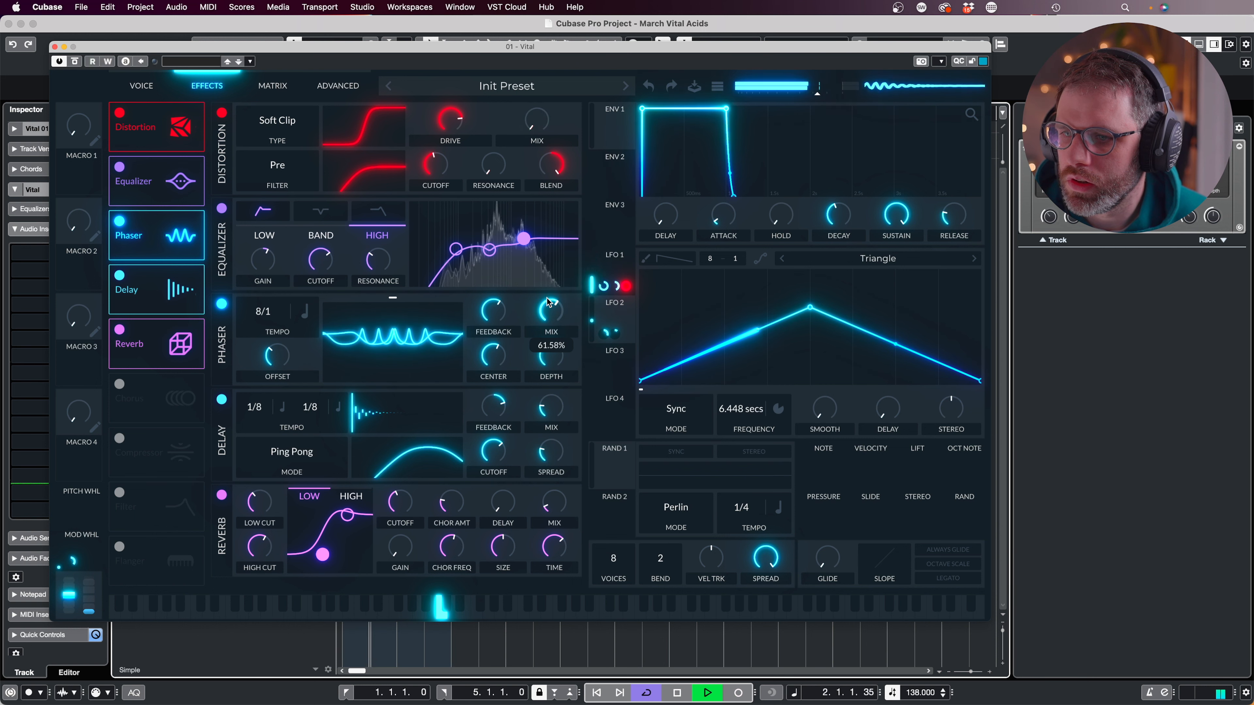
key(space)
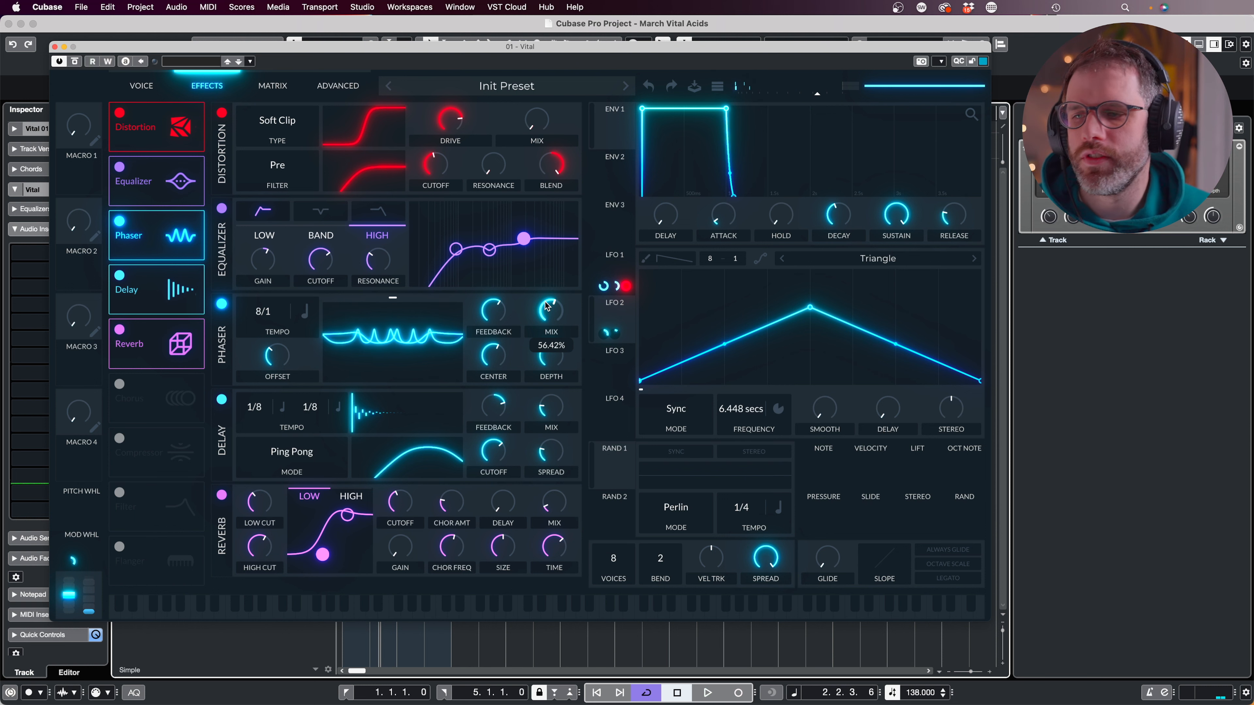
drag(553, 312, 552, 312)
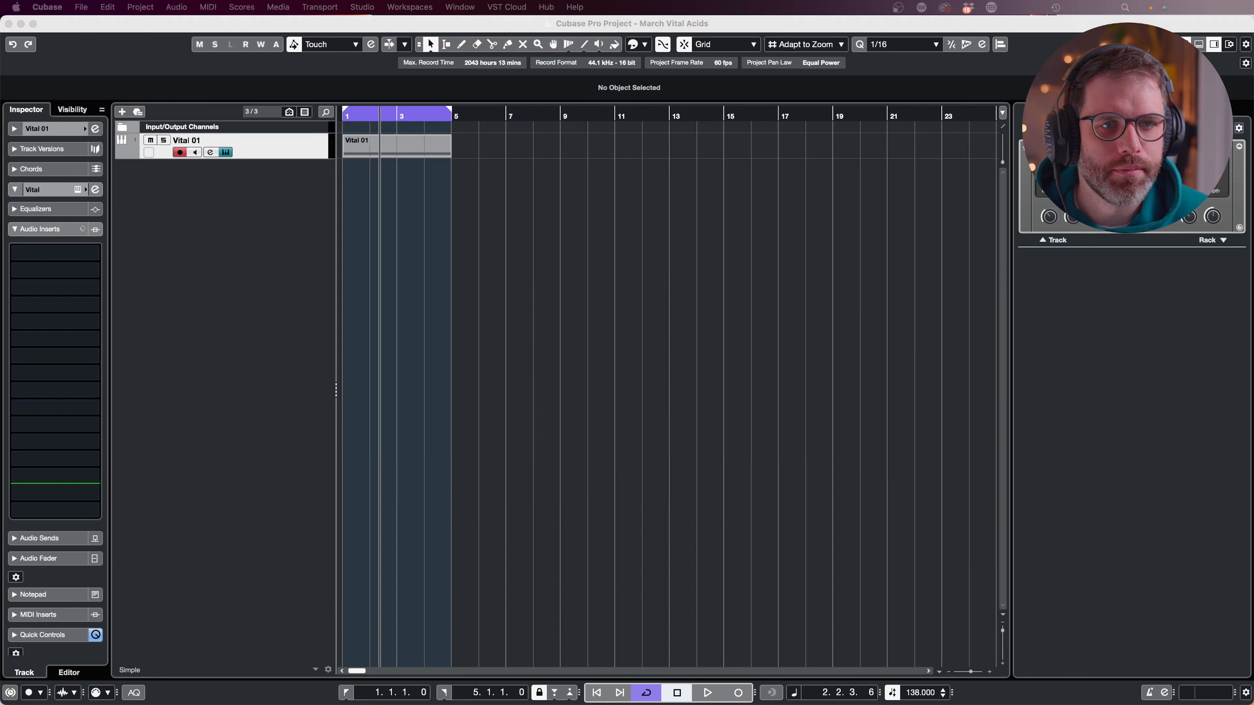
Move the Vital window aside to solo the Vital 01 track, then restore the window over the project with the loop playing.
click(462, 369)
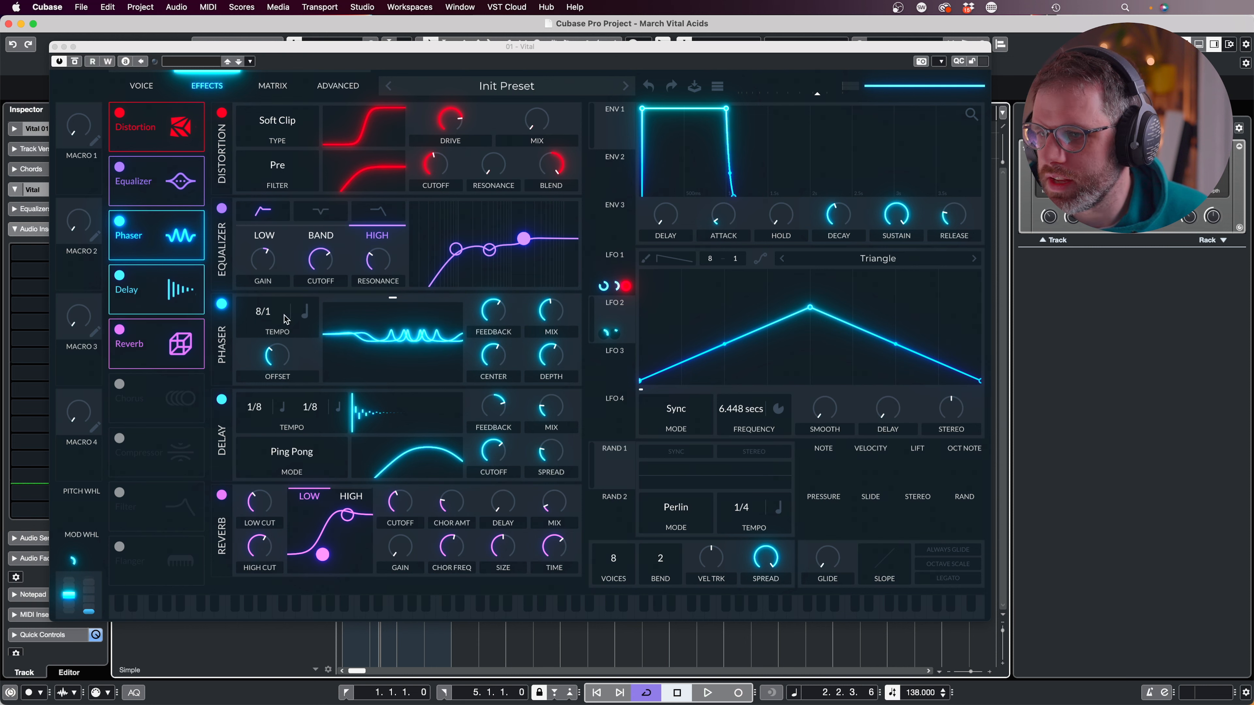
drag(166, 51, 292, 188)
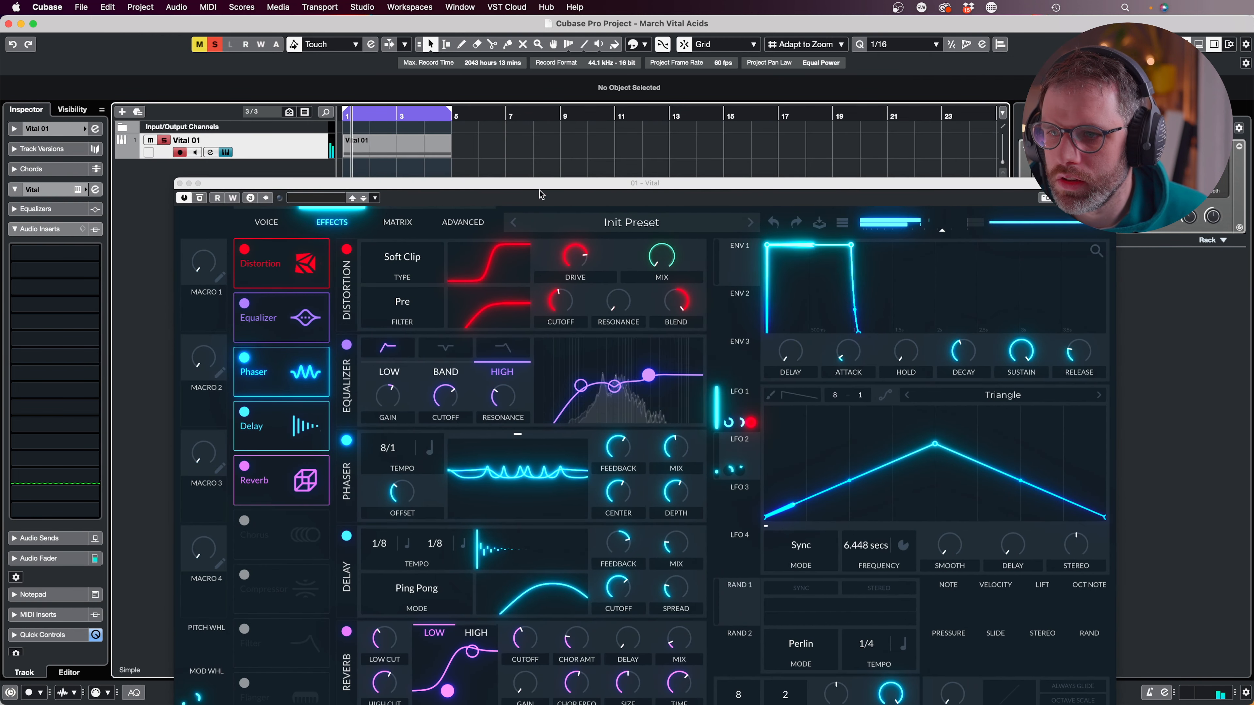
drag(539, 190, 405, 42)
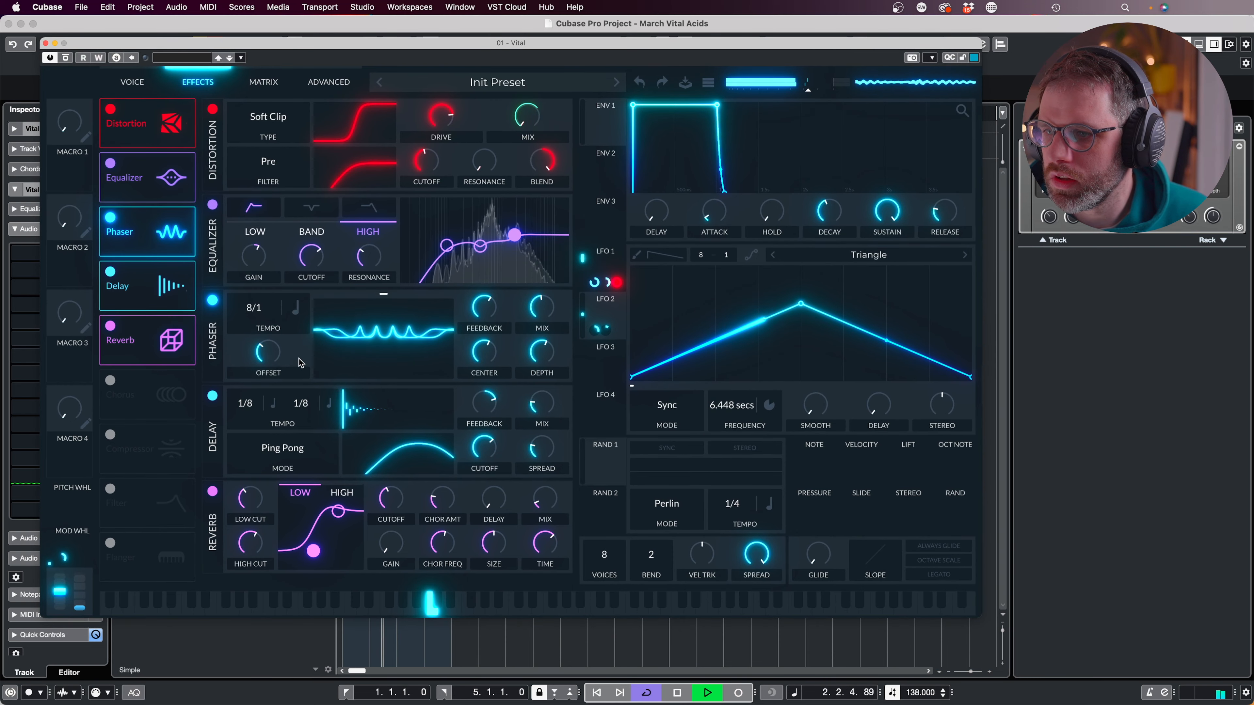
Lower the phaser's center to about 206.7 Hz, compare the loop with the phaser bypassed, and return to the oscillator and filter view.
mouse_move(483, 349)
mouse_down()
mouse_move(476, 368)
mouse_move(489, 357)
mouse_up()
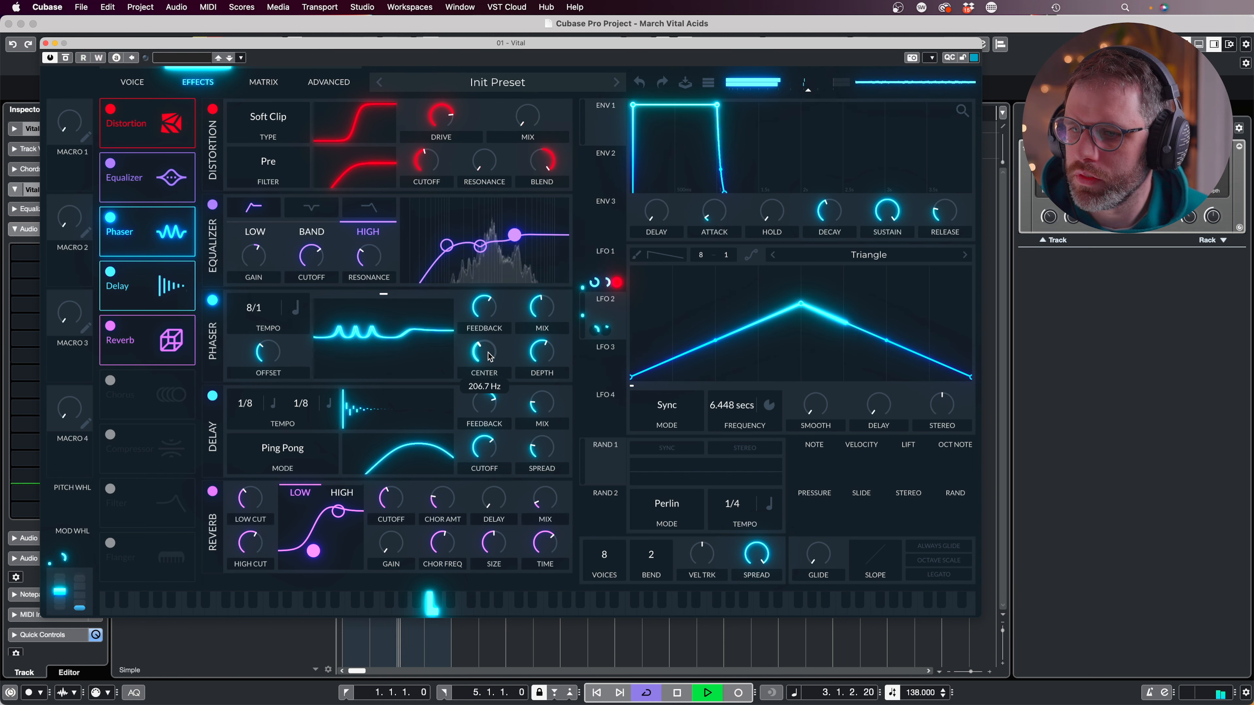
click(212, 301)
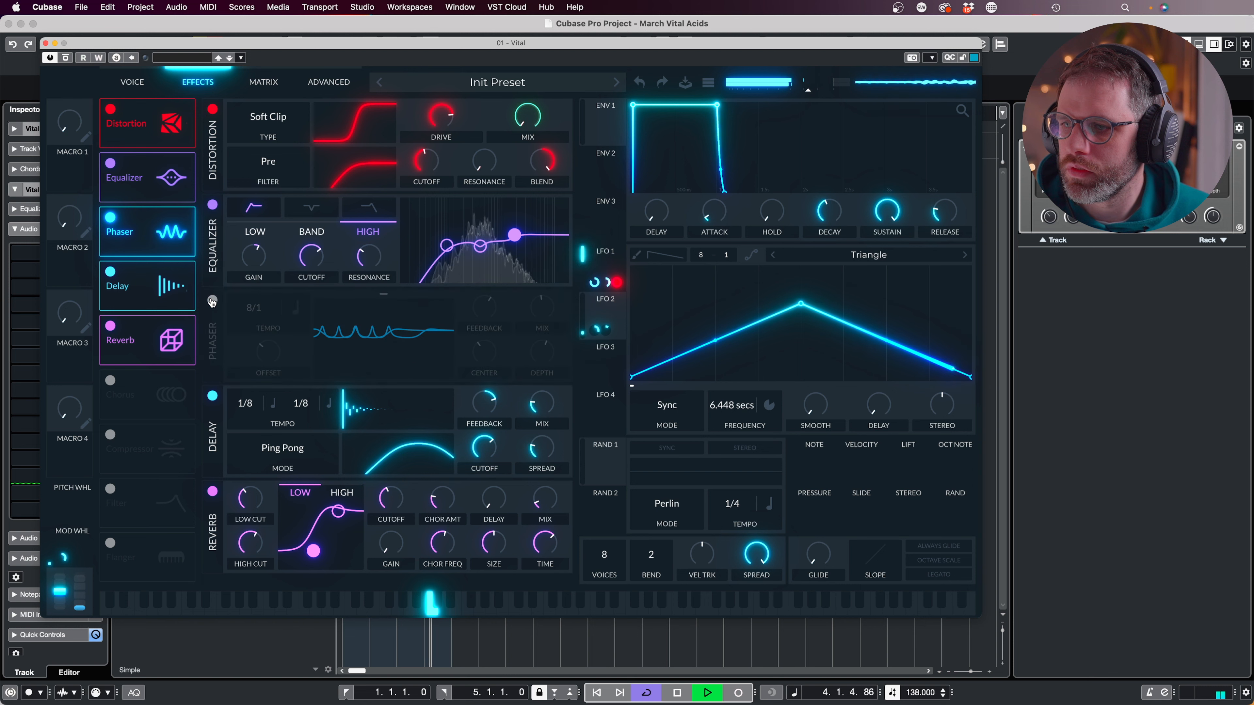
click(212, 301)
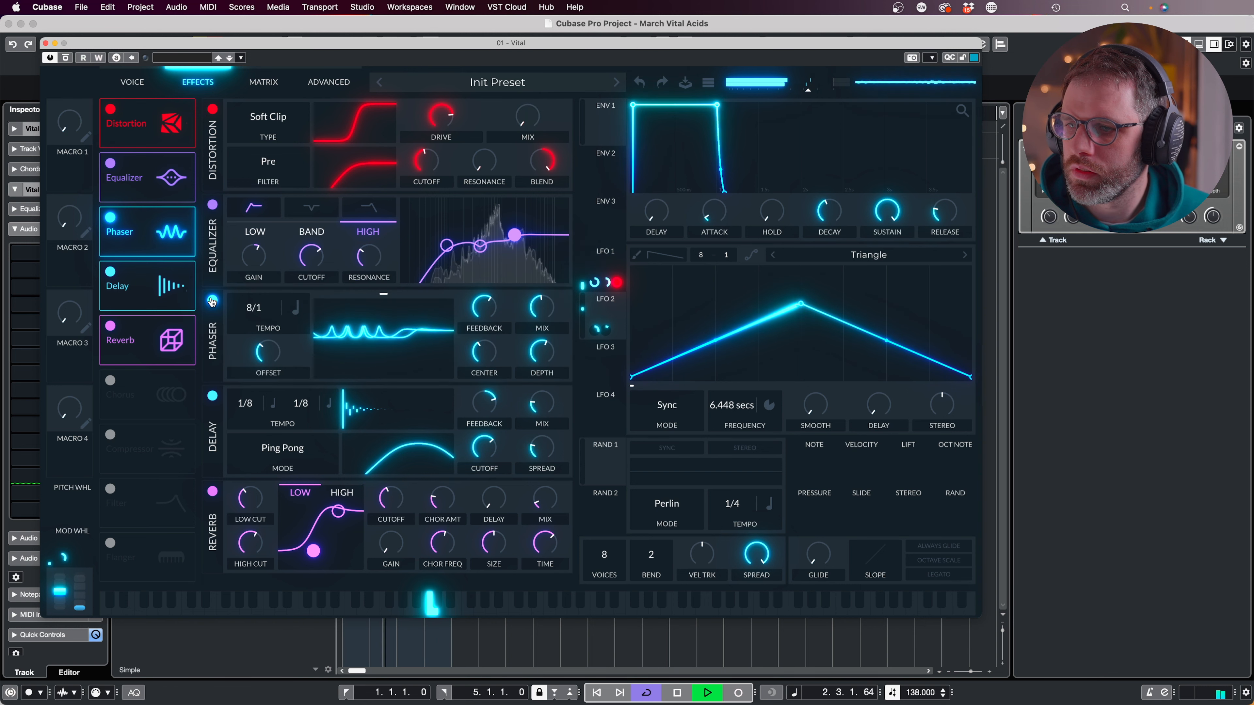
click(132, 82)
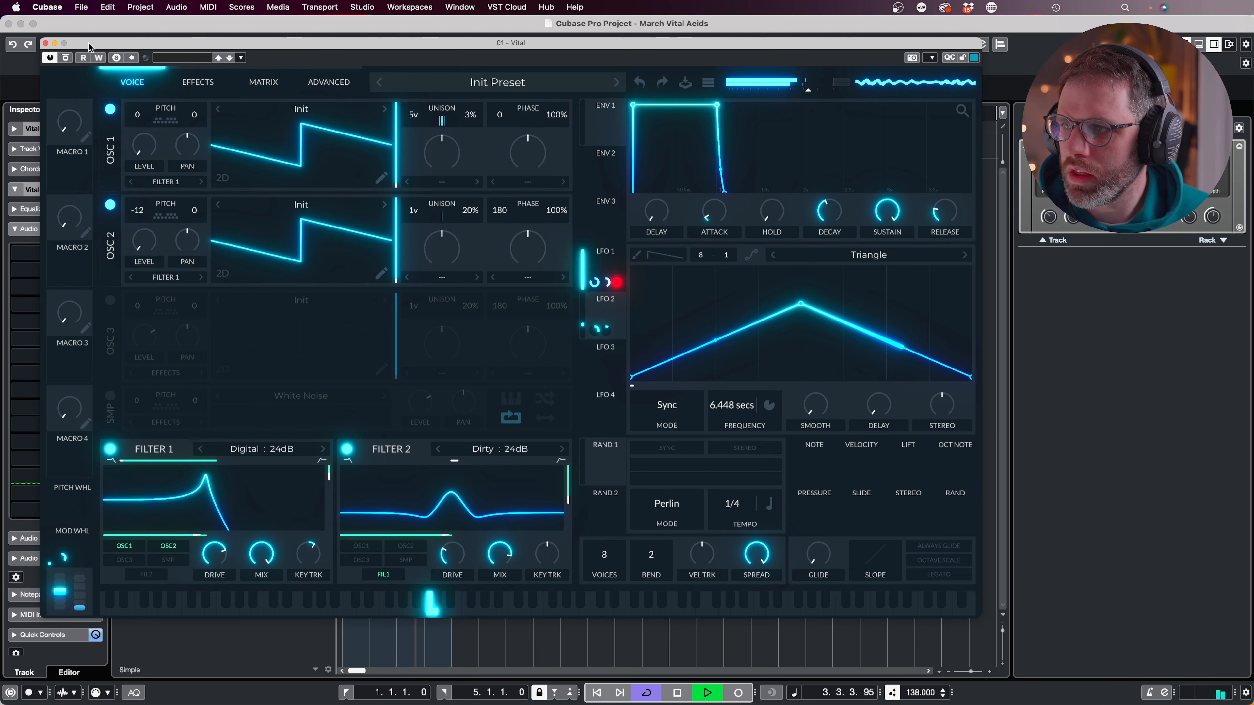
key(space)
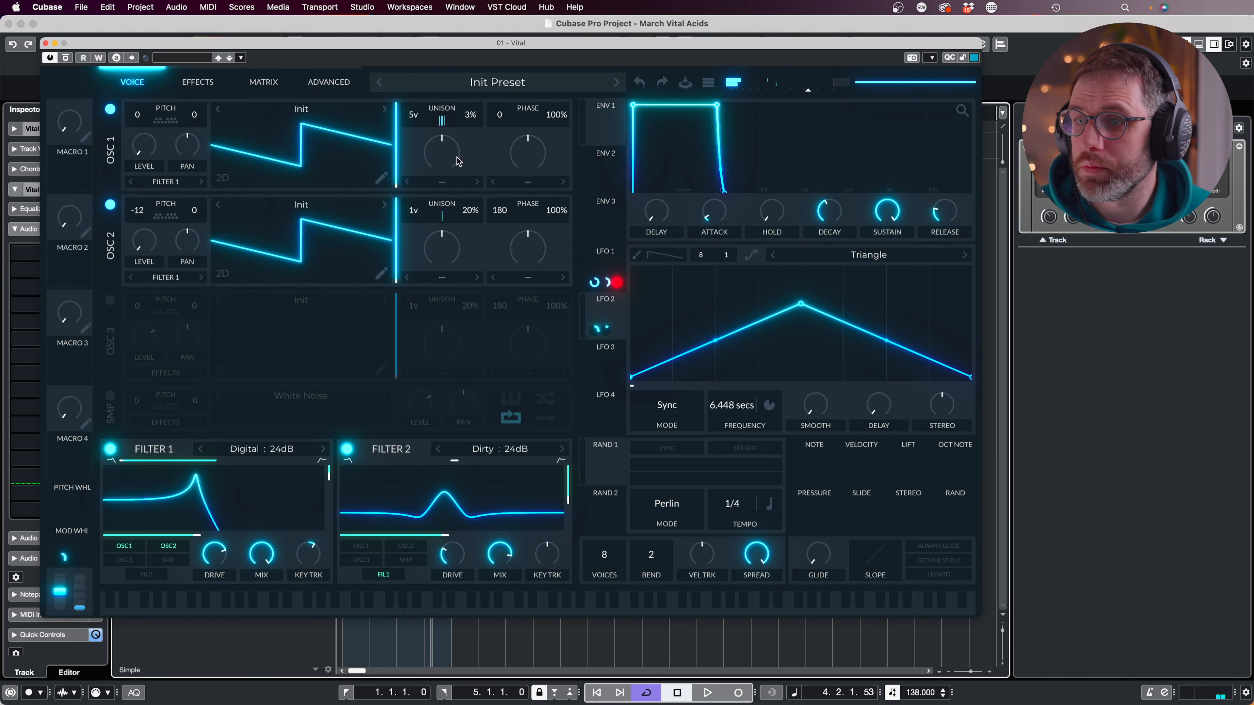